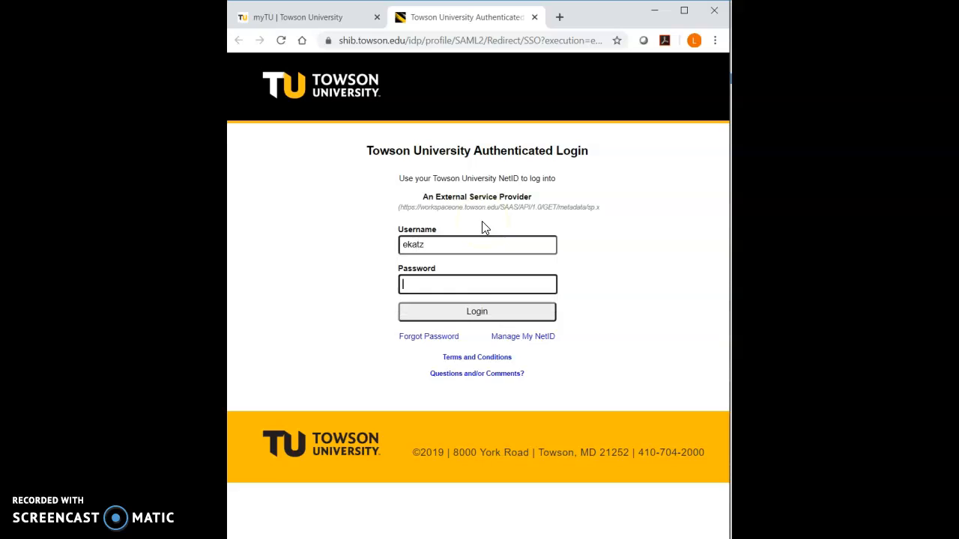
Step: Enter the account password and log in to the Towson University authenticated login page
type("********")
key("Return")
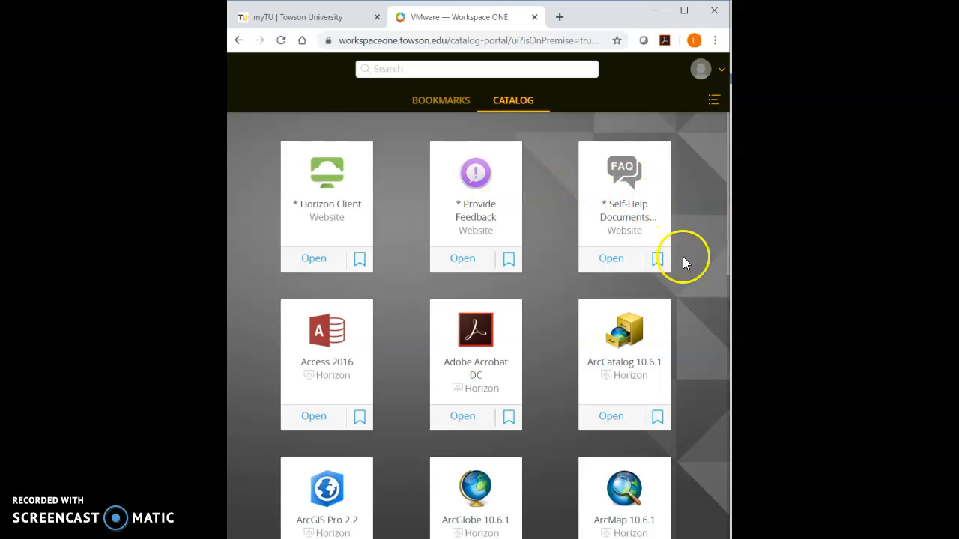
Step: Find IBM SPSS 25 in the Workspace ONE catalog and open it
left_click(708, 262)
scroll(704, 234, "down", 3)
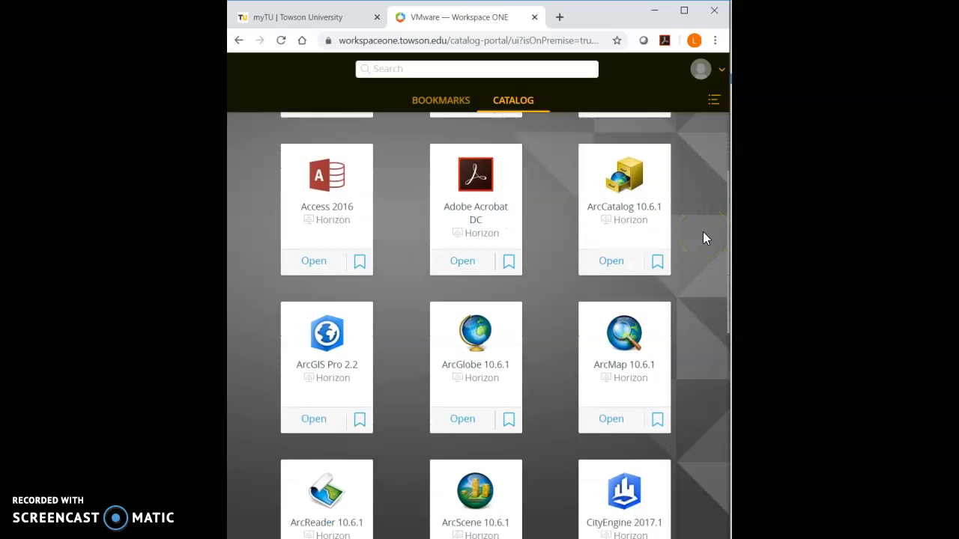
scroll(704, 238, "down", 5)
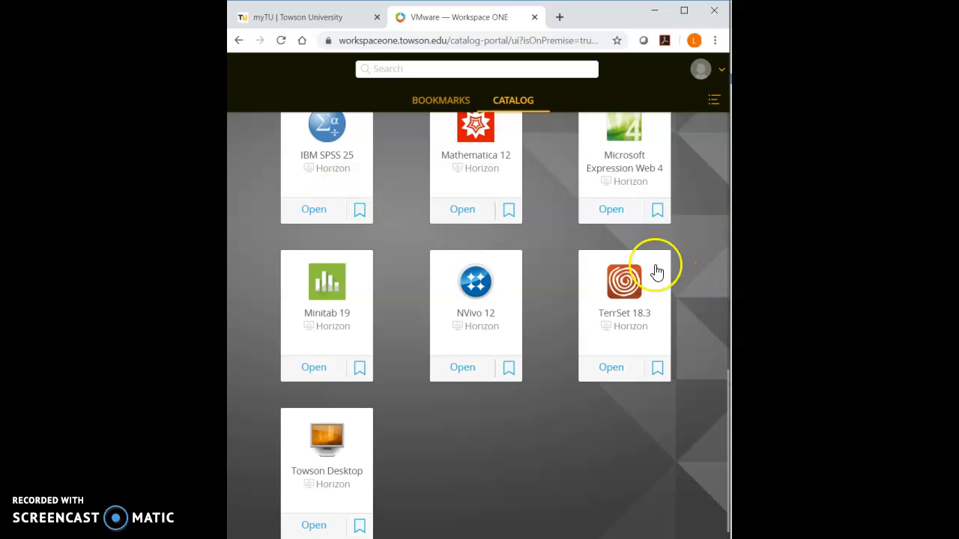
scroll(704, 287, "up", 1)
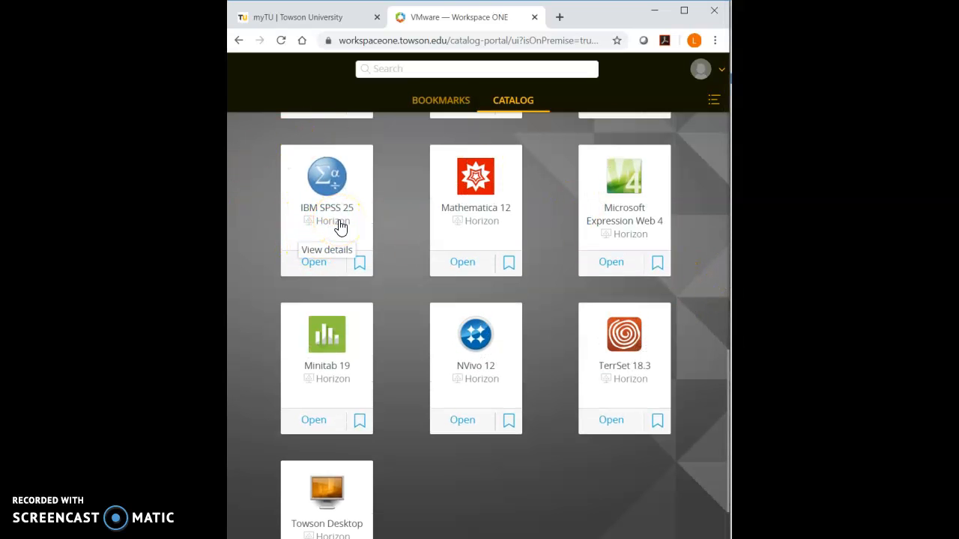
left_click(315, 262)
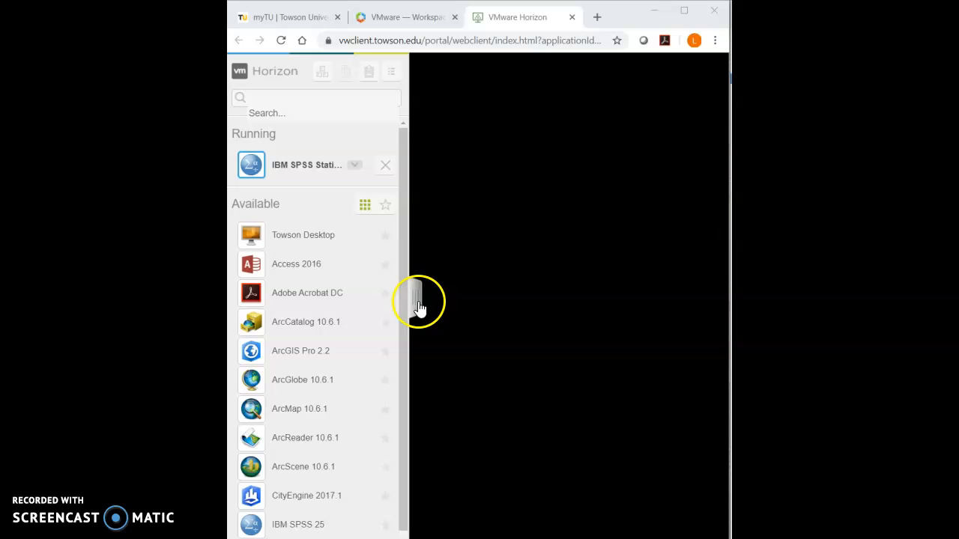
Step: Collapse the Horizon sidebar to clear the view of the running IBM SPSS Statistics session
left_click(300, 165)
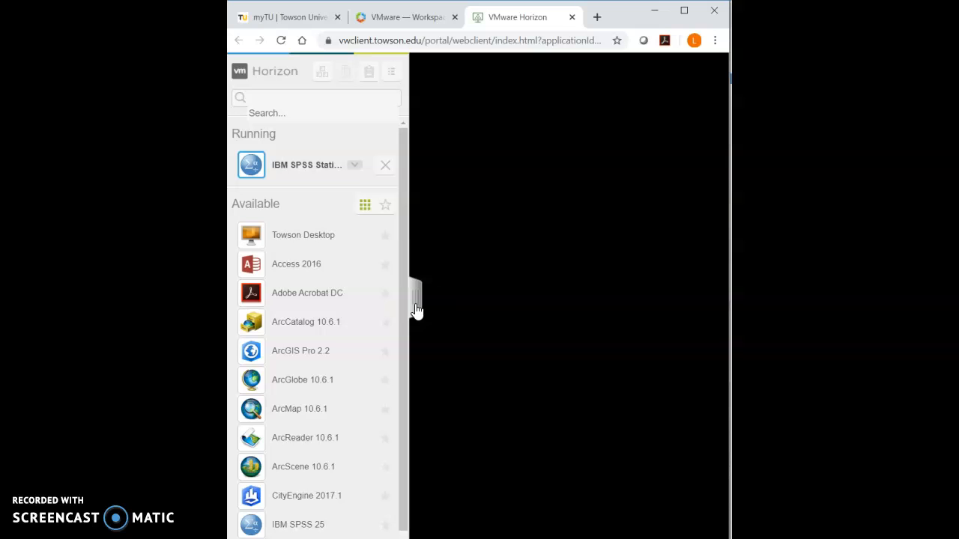
left_click(237, 298)
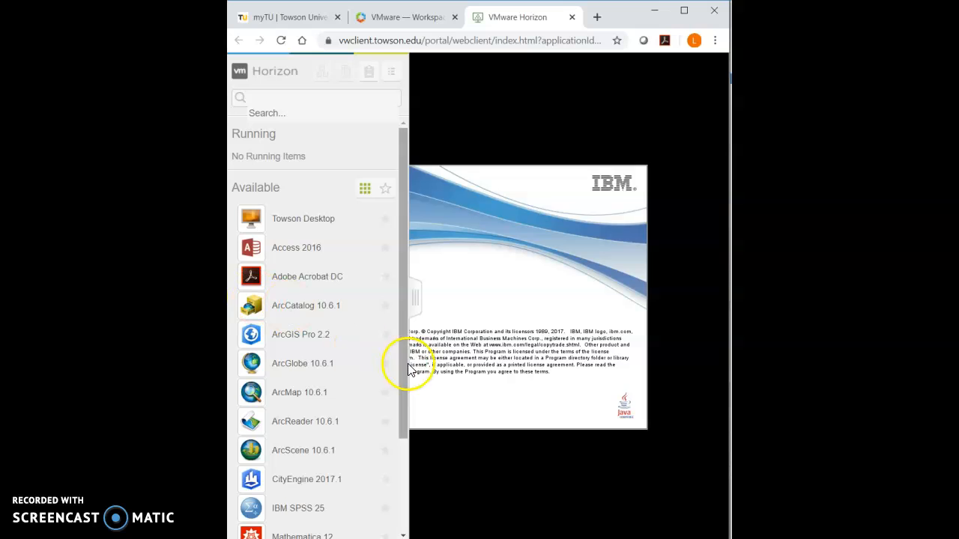
left_click(417, 296)
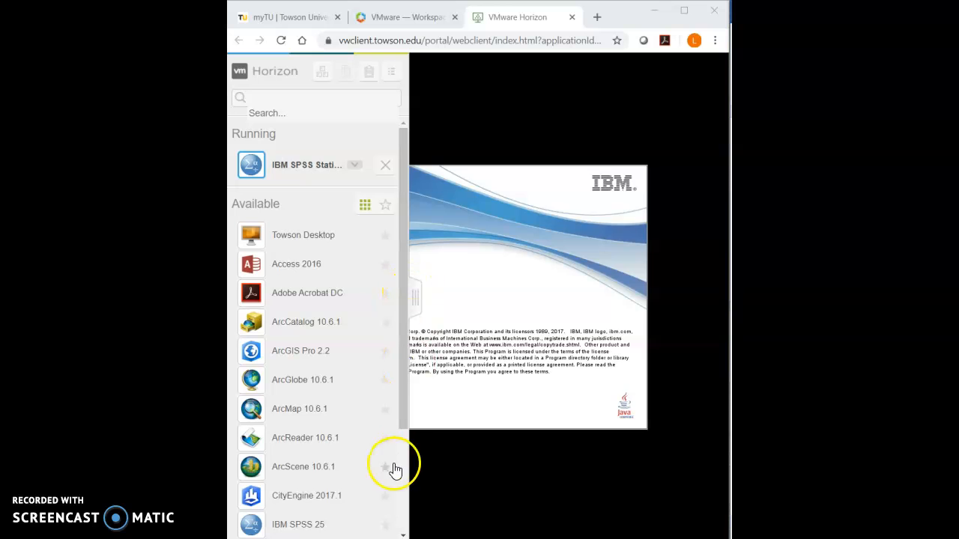
left_click(415, 299)
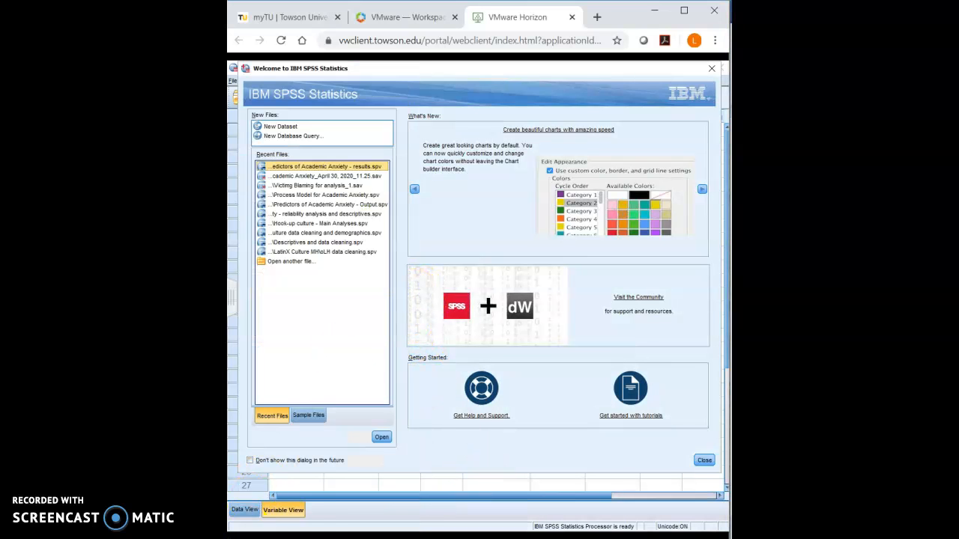
Step: Create a new dataset from the Welcome to IBM SPSS Statistics dialog
left_click(312, 520)
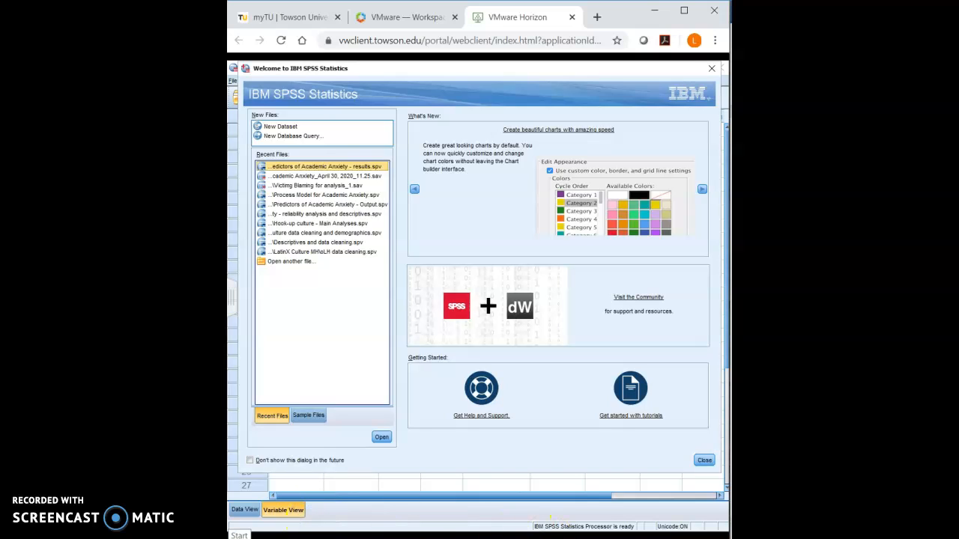
left_click(470, 391)
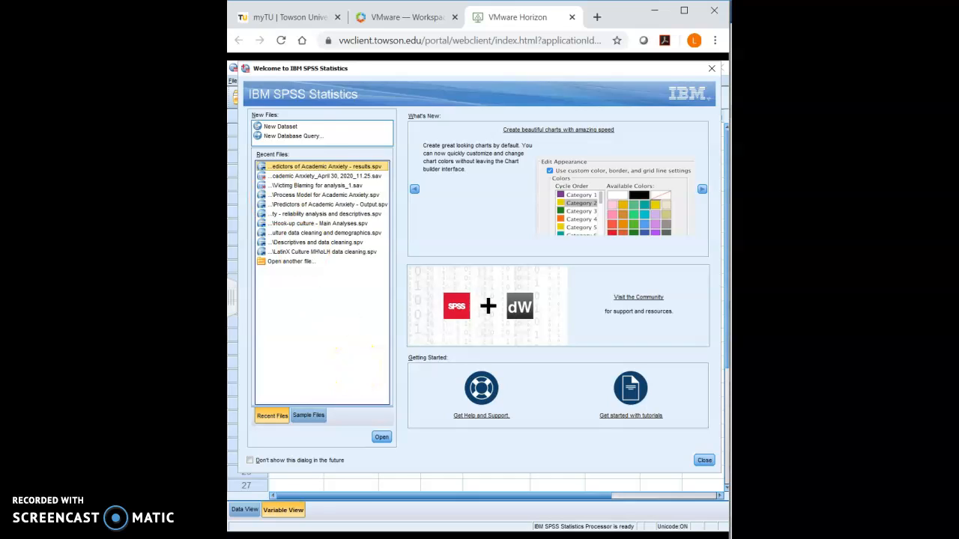
left_click(282, 128)
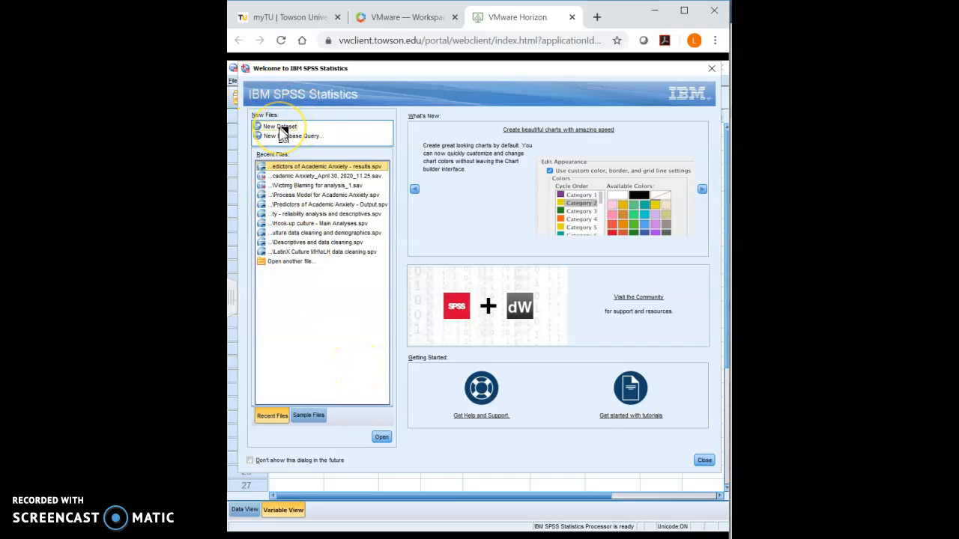
left_click(283, 133)
left_click(387, 443)
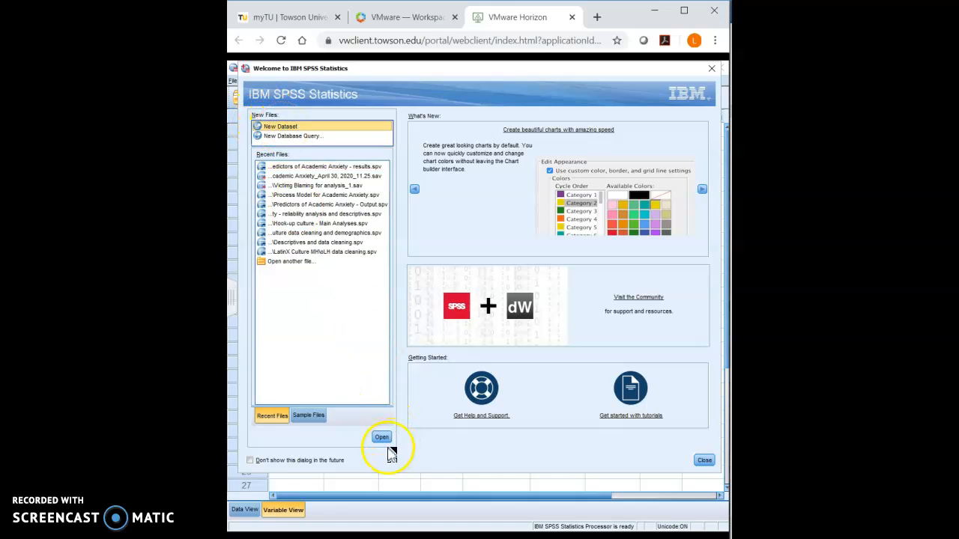
left_click(384, 439)
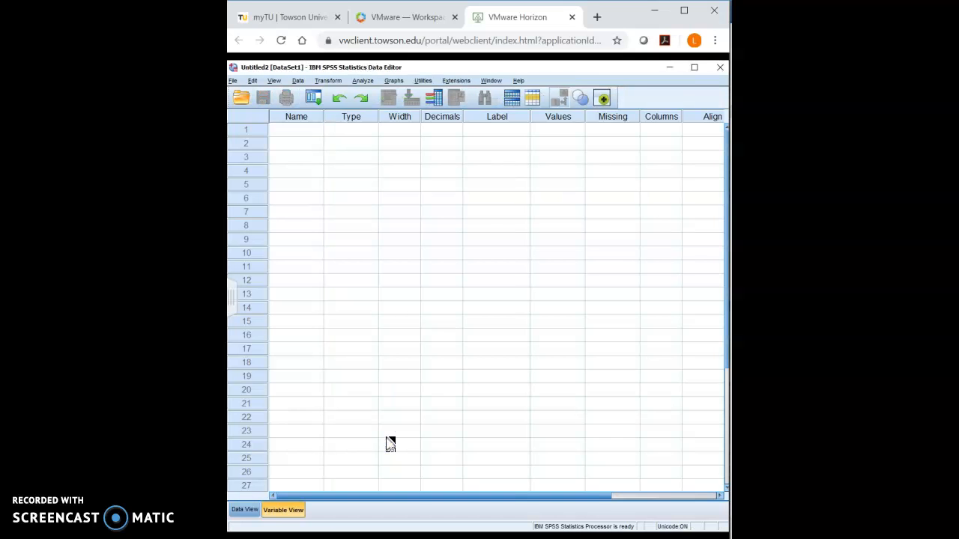
Step: Name the first variable Case in Variable View
left_click(325, 470)
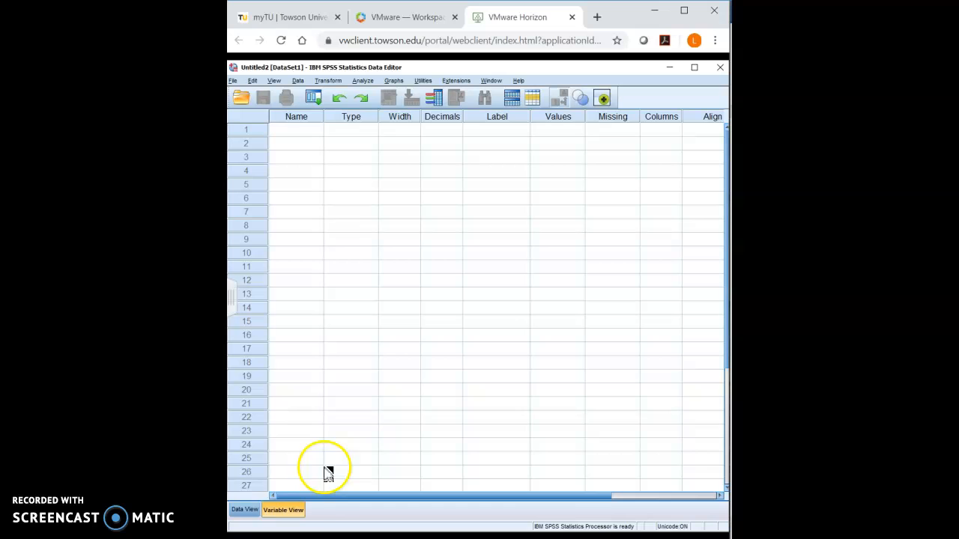
left_click(298, 511)
left_click(244, 512)
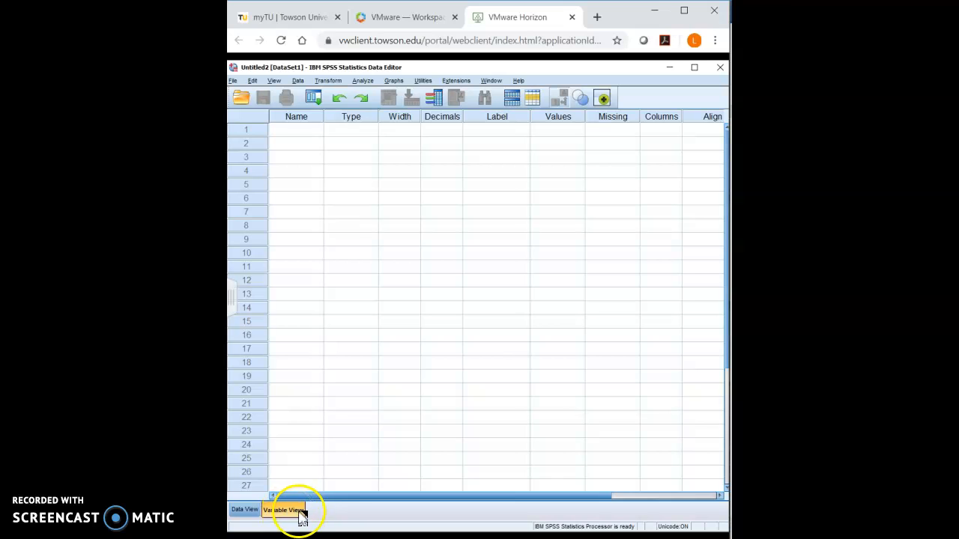
left_click(304, 134)
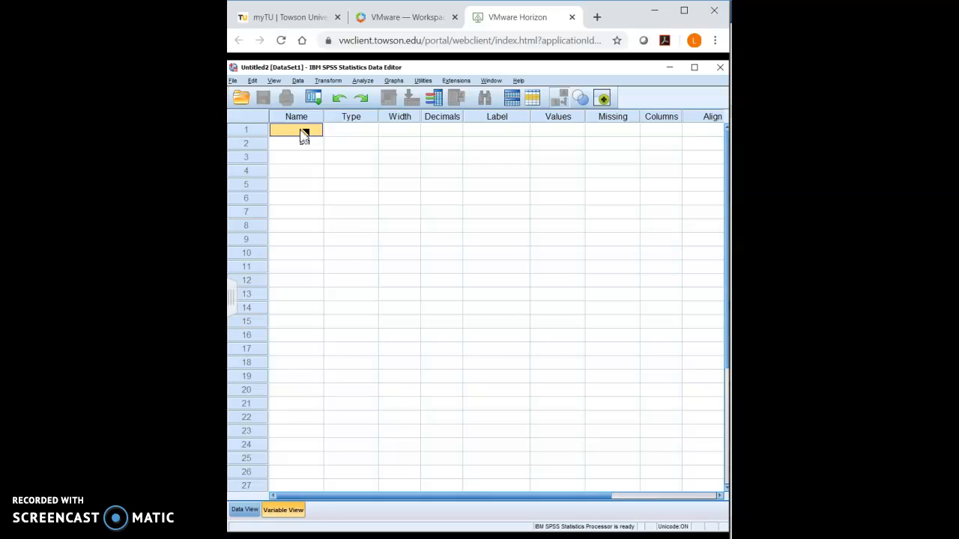
type("Case")
key("Tab")
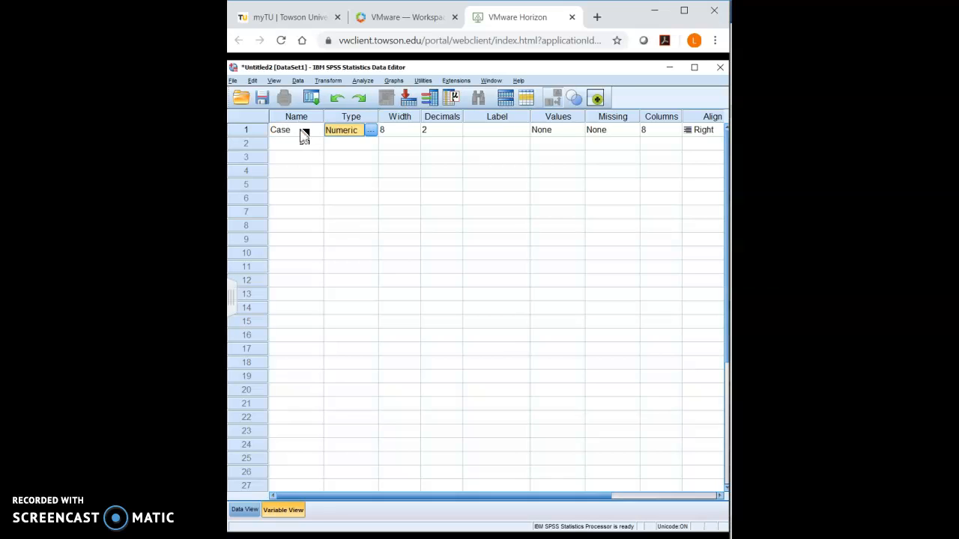
Step: Open the variable type settings for Case and set the decimal places to 0
left_click(370, 129)
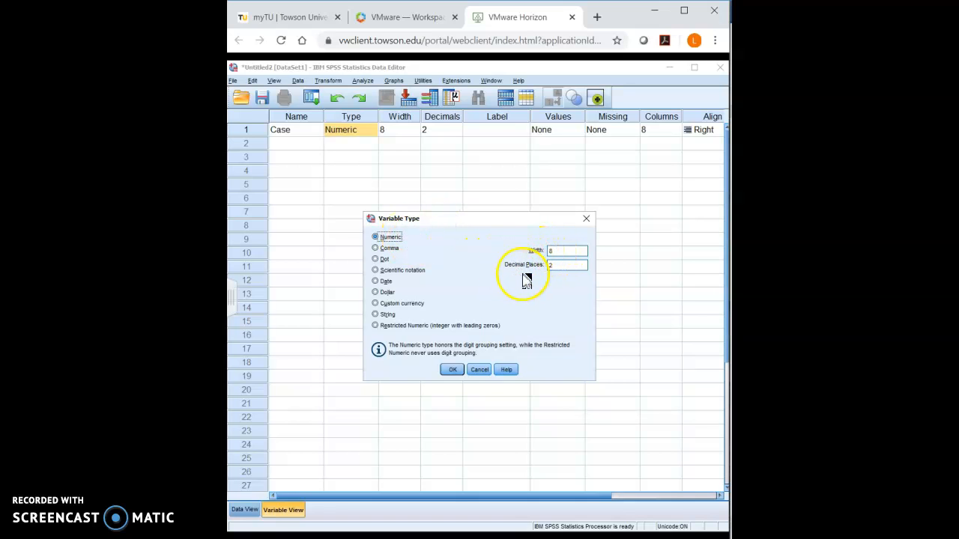
left_click(558, 264)
left_click_drag(560, 264, 541, 267)
type("0")
Step: Try to set the width of the Case variable to 44
left_click_drag(555, 253, 538, 254)
double_click(567, 253)
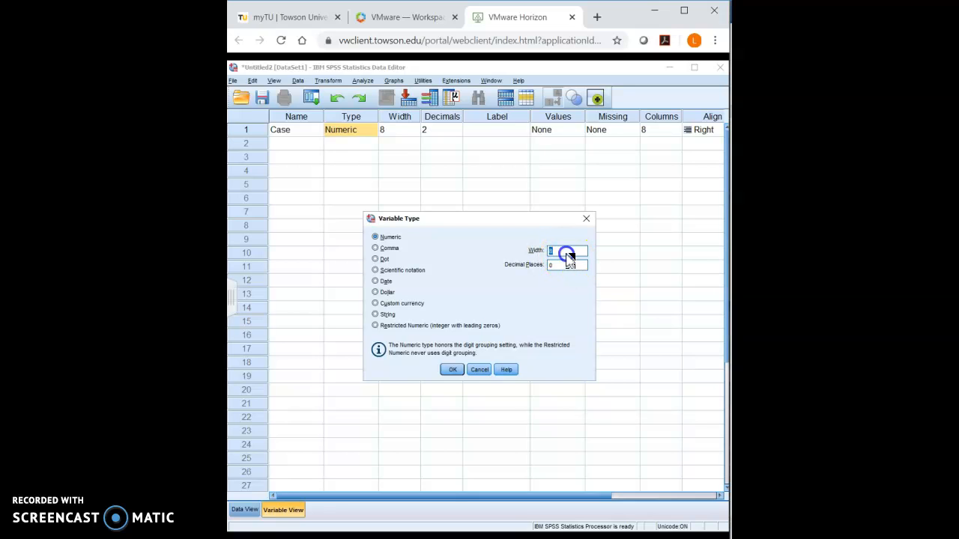
type("44")
left_click(563, 257)
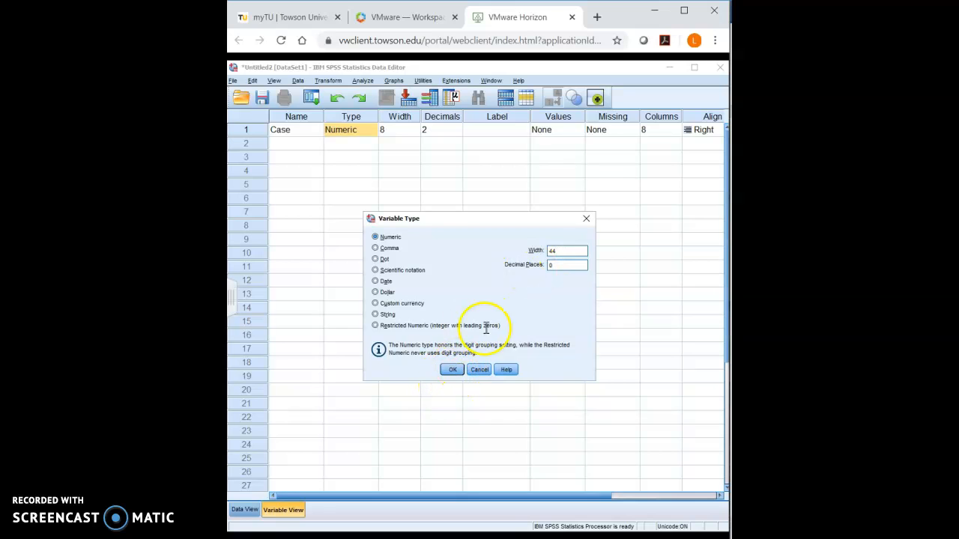
left_click(563, 252)
left_click(543, 254)
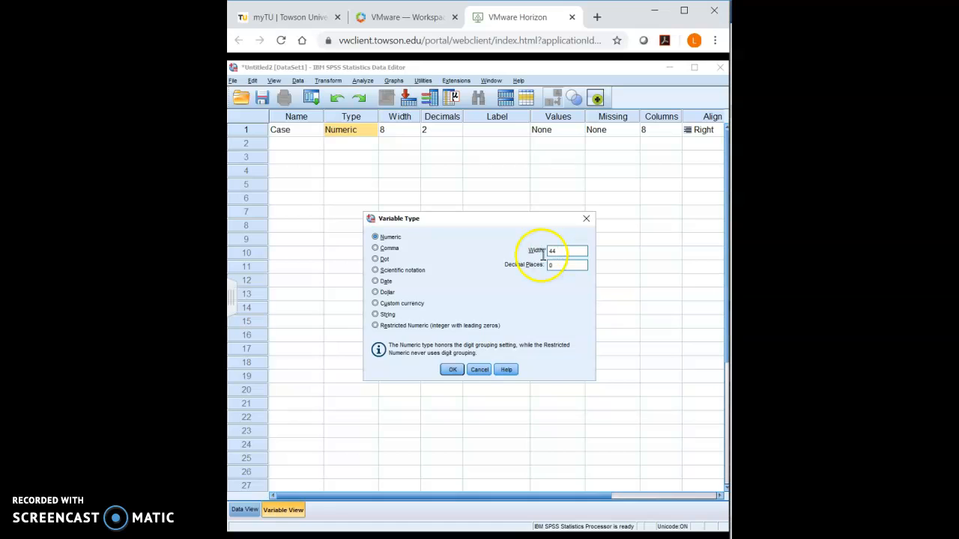
left_click(451, 372)
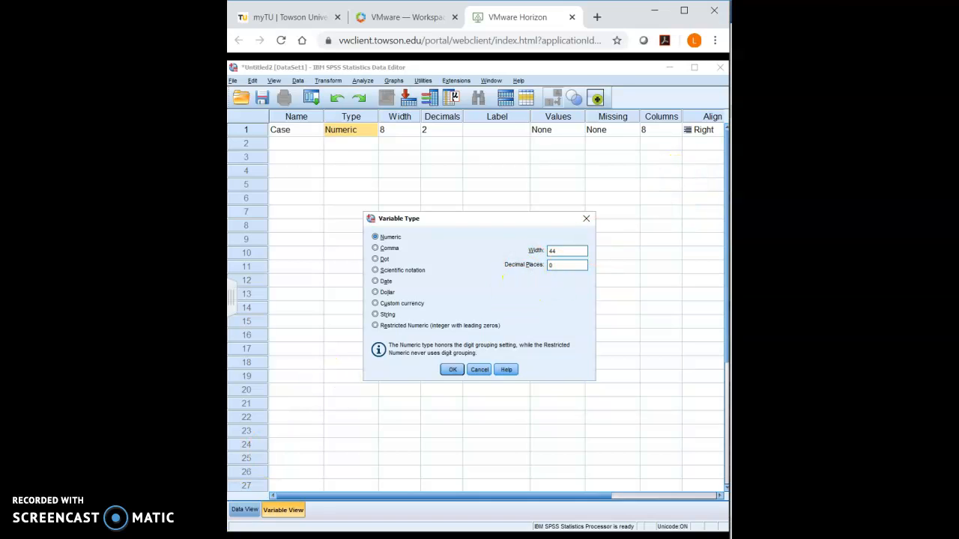
Step: Set the width of the Case variable to 4 and maximize the Data Editor window
left_click(563, 253)
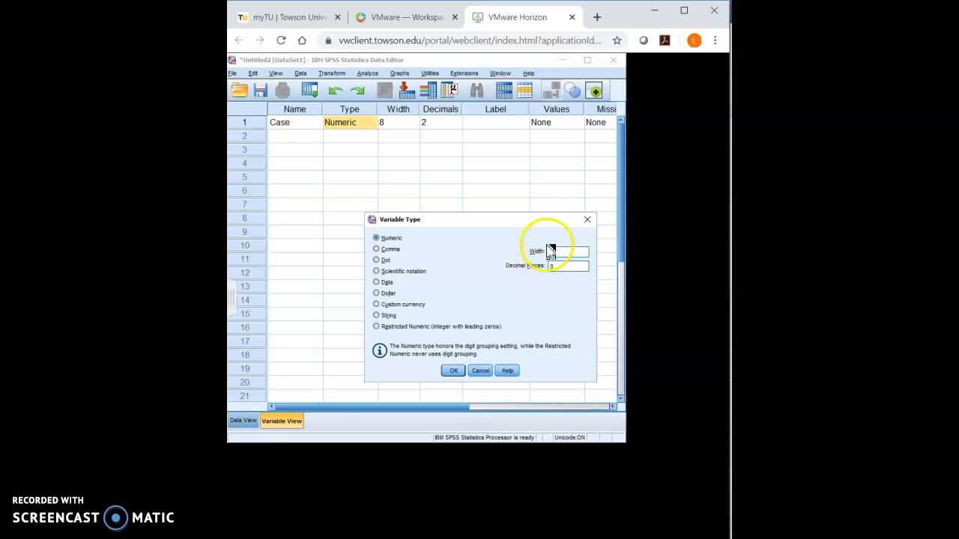
left_click(454, 371)
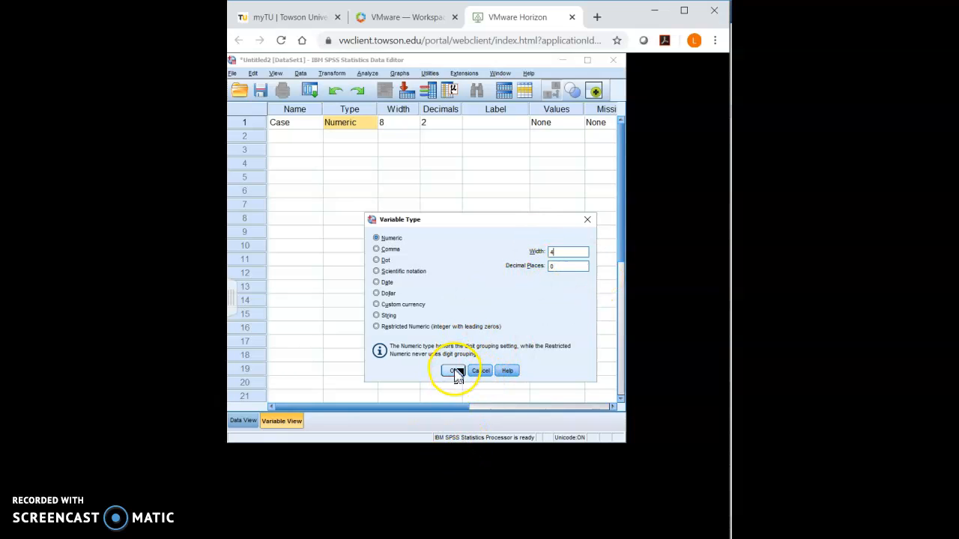
left_click(588, 60)
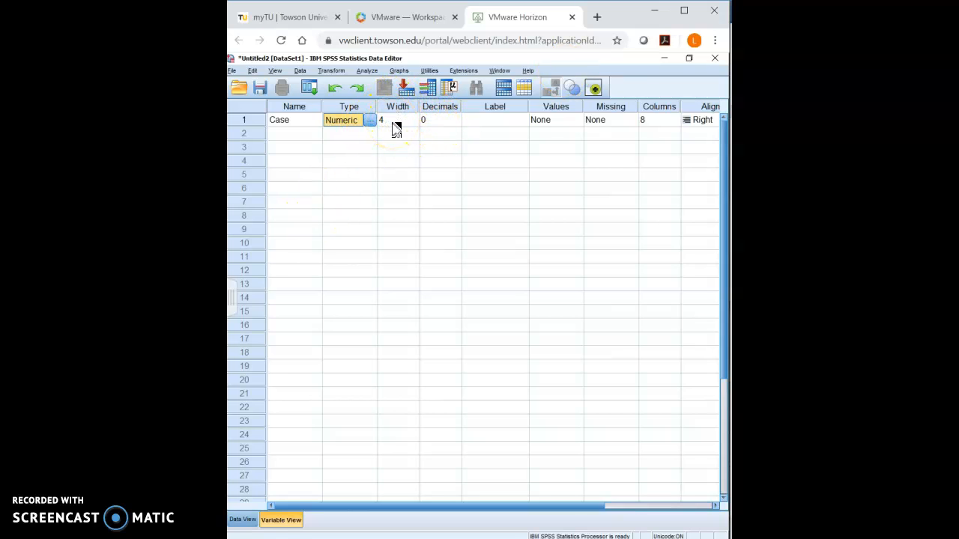
Step: Give the Case variable the label ID Number
left_click(485, 124)
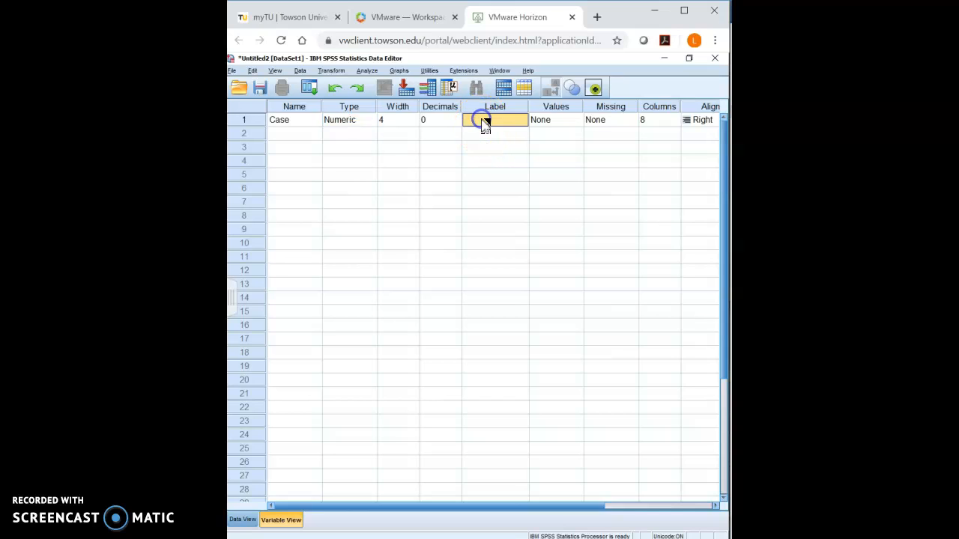
left_click(483, 120)
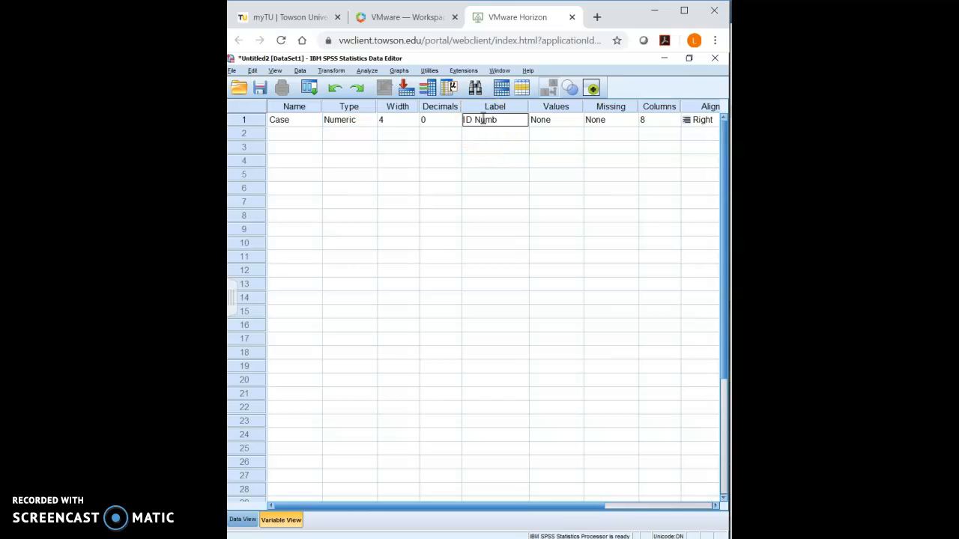
key("Tab")
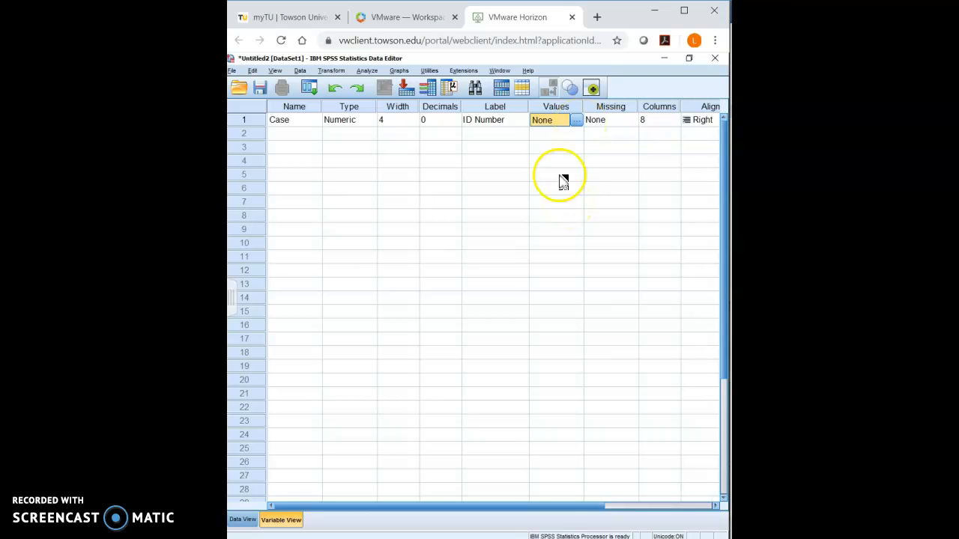
Step: Add a second variable named NoPets below Case
left_click(280, 138)
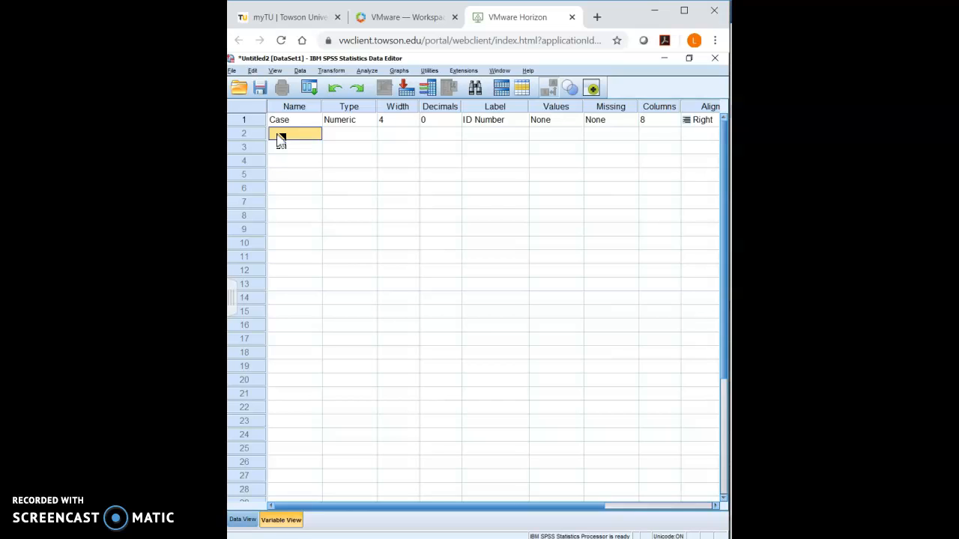
type("NoPets")
left_click(347, 139)
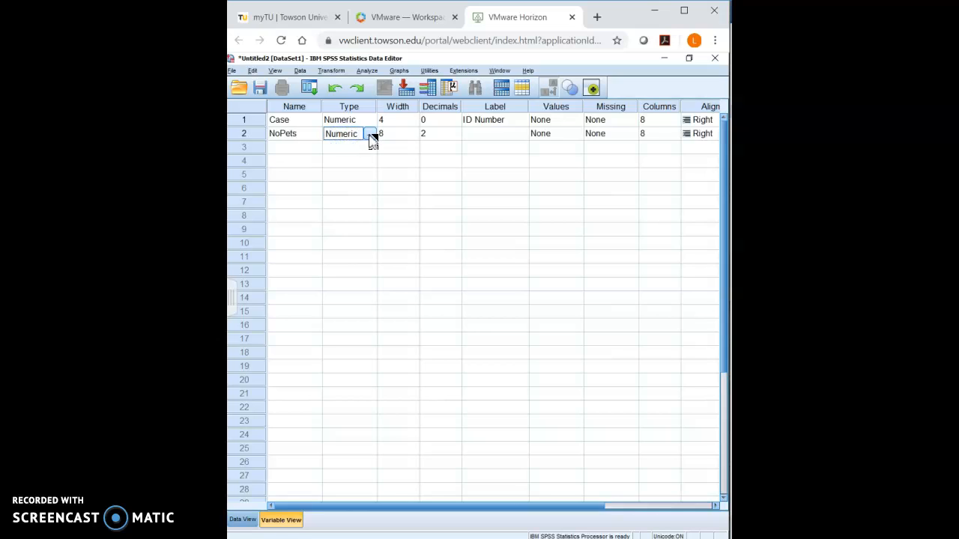
Step: Set the numeric type of NoPets to width 4 and 0 decimal places
left_click(371, 135)
left_click_drag(565, 264, 536, 253)
type("0")
type("4")
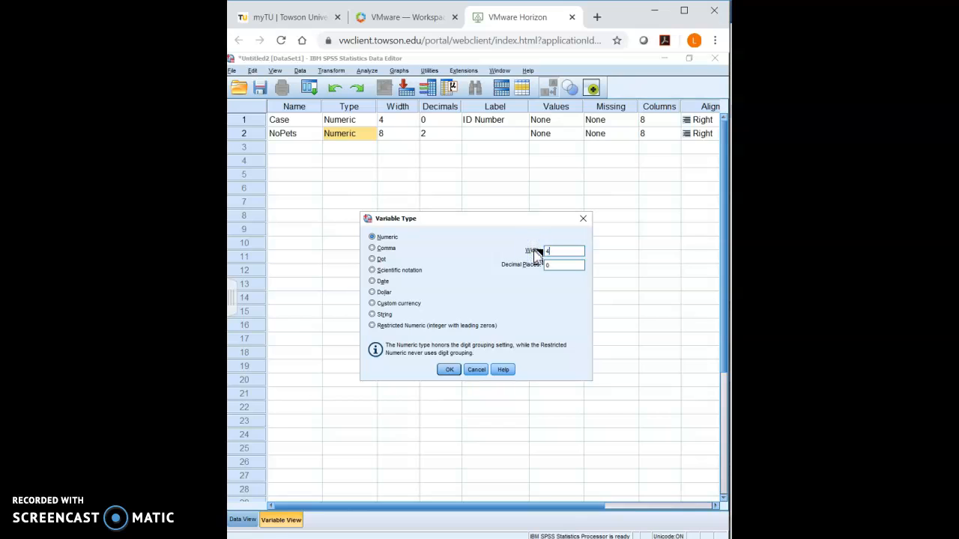
left_click(451, 370)
Step: Label the NoPets variable Number of Pets and switch to Data View
left_click(489, 134)
type("Number of Pets")
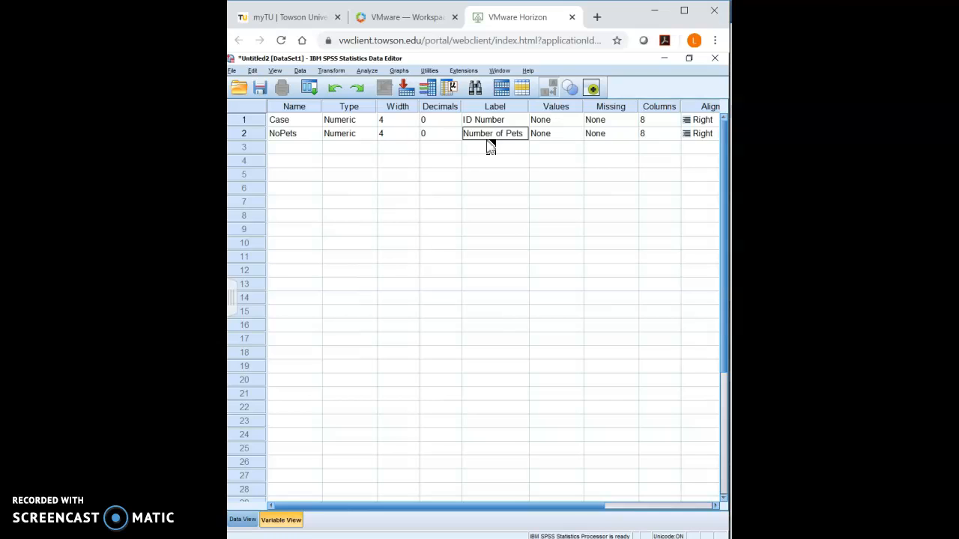
left_click(550, 135)
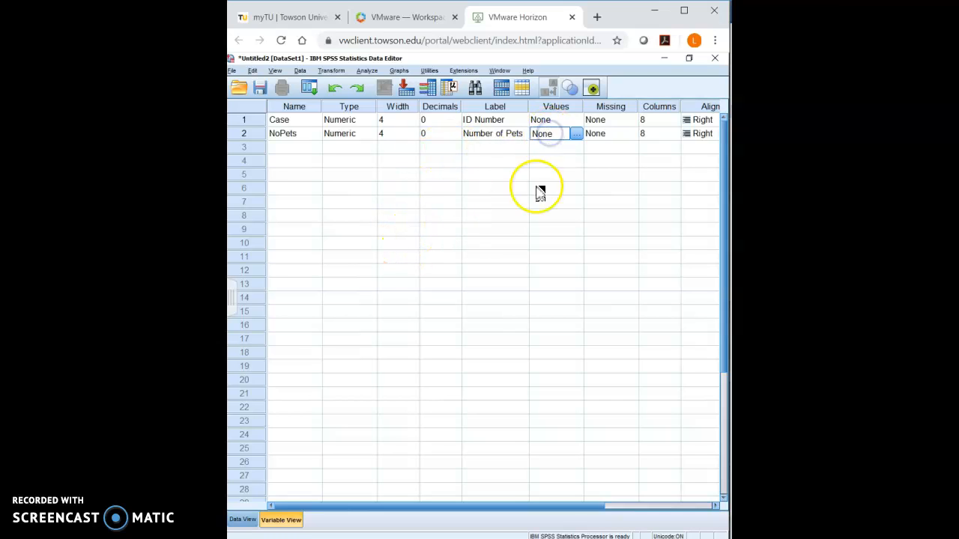
left_click(247, 522)
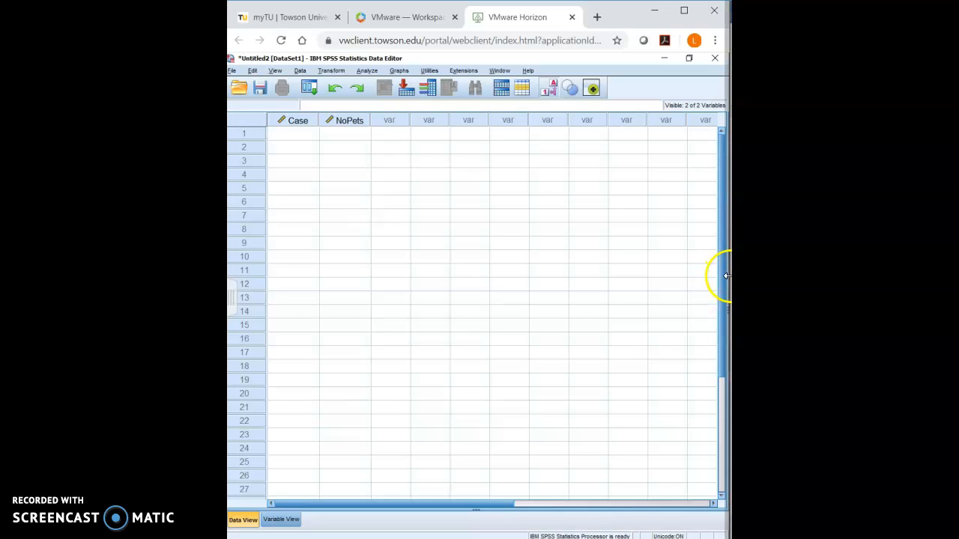
Step: Enter the first record in row 1 with Case 1 and NoPets 0
left_click_drag(727, 276, 734, 276)
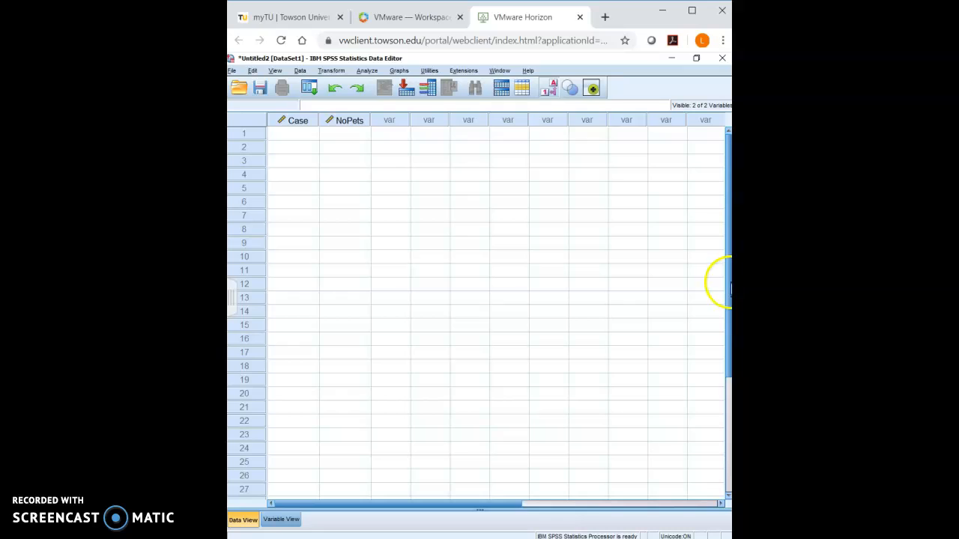
left_click(722, 271)
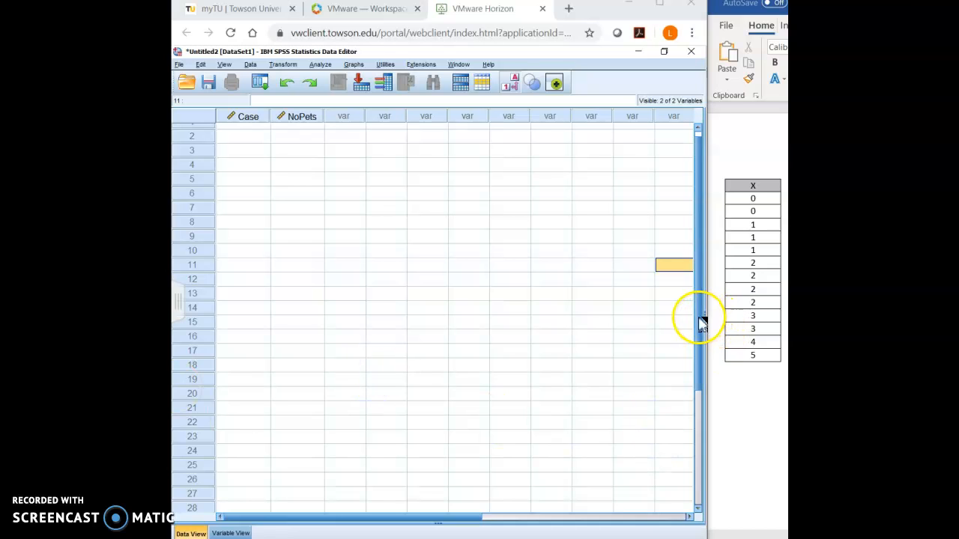
left_click_drag(698, 317, 699, 284)
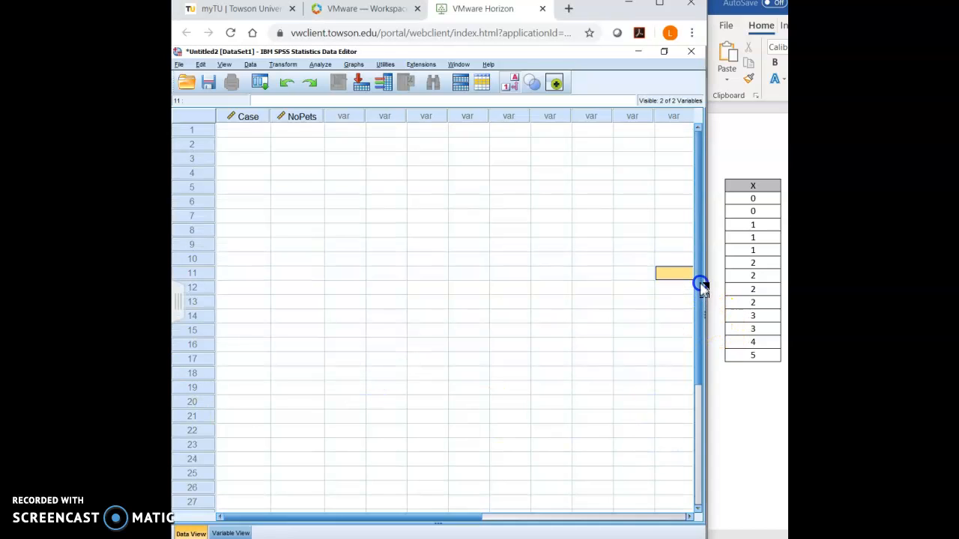
left_click(256, 132)
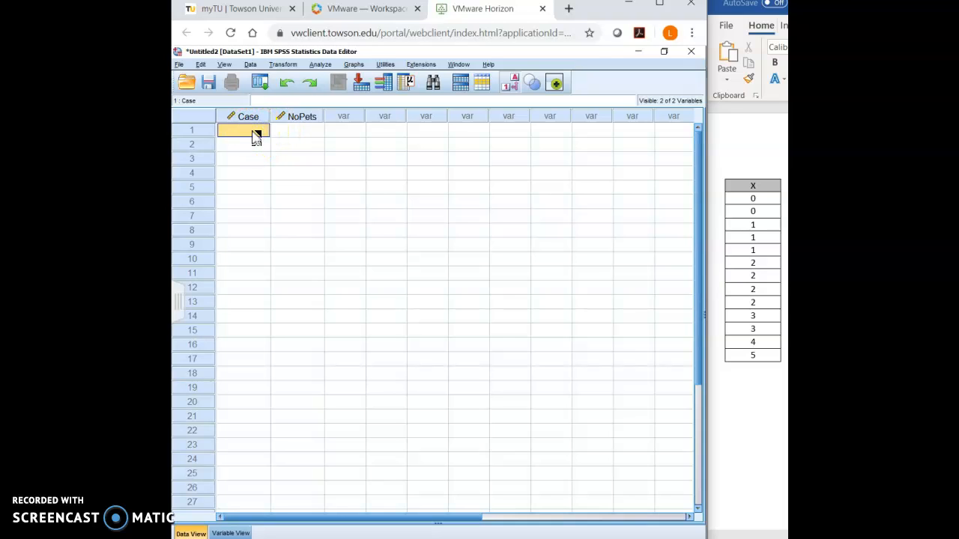
type("1")
key("Tab")
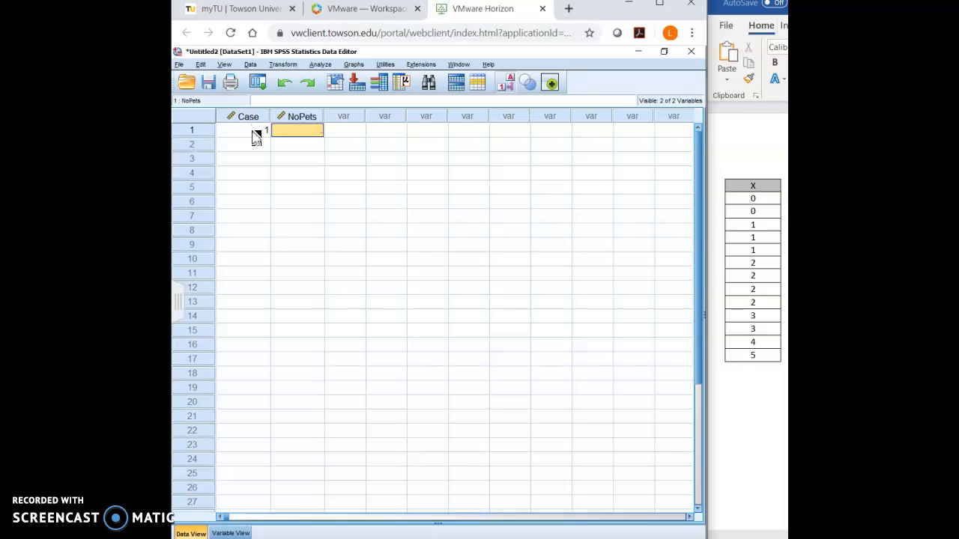
left_click(316, 134)
type("0")
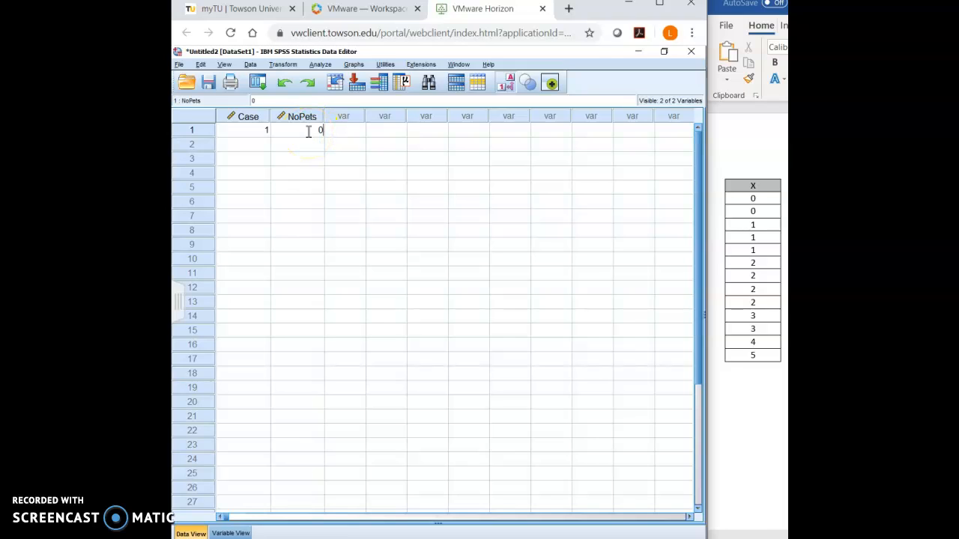
key("Return")
Step: Fill in rows 2 and 3 with Case 2 having NoPets 0 and Case 3 having NoPets 1
key("Left")
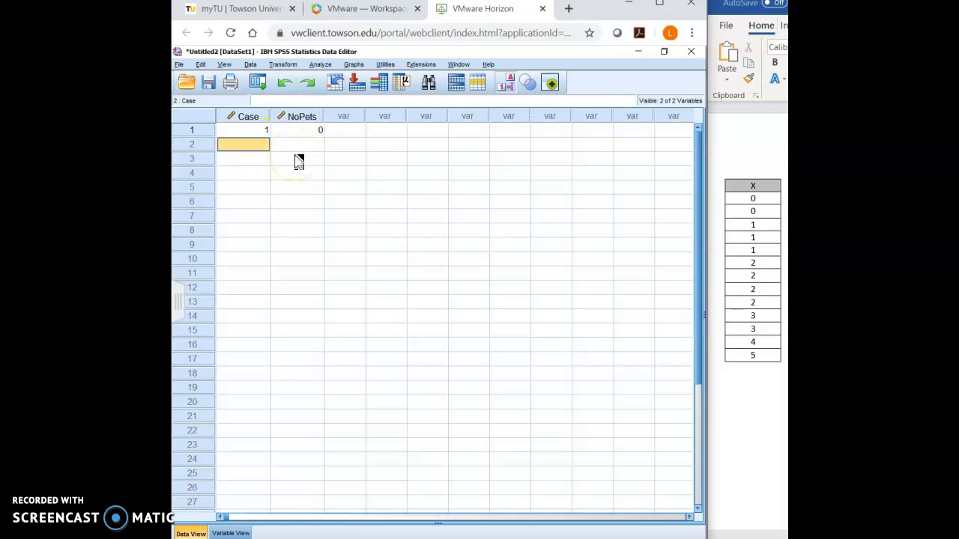
type("2")
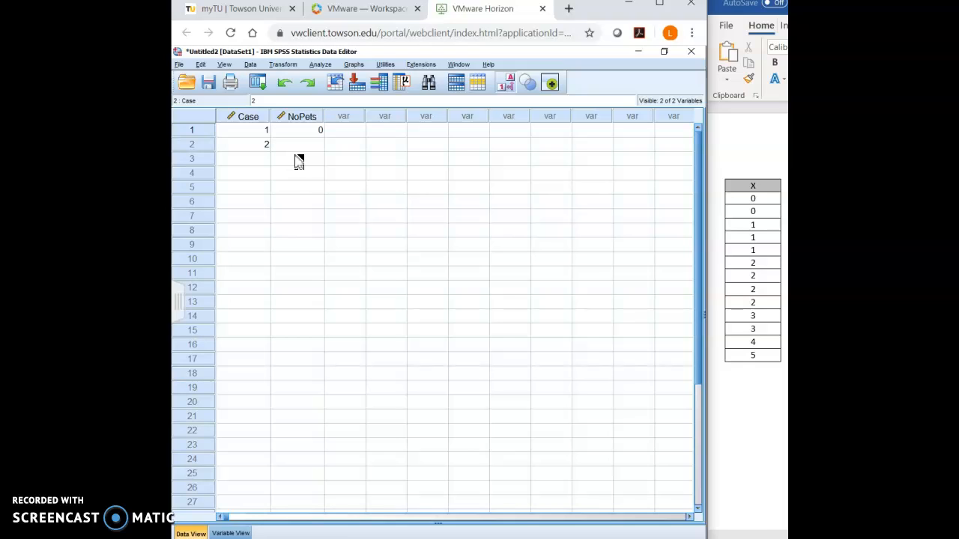
key("Tab")
type("0")
key("Return")
left_click(251, 164)
type("3")
key("Tab")
type("1")
key("Return")
Step: Add Cases 4 and 5 in the following rows, each with a NoPets value of 1
left_click(251, 171)
type("4")
key("Tab")
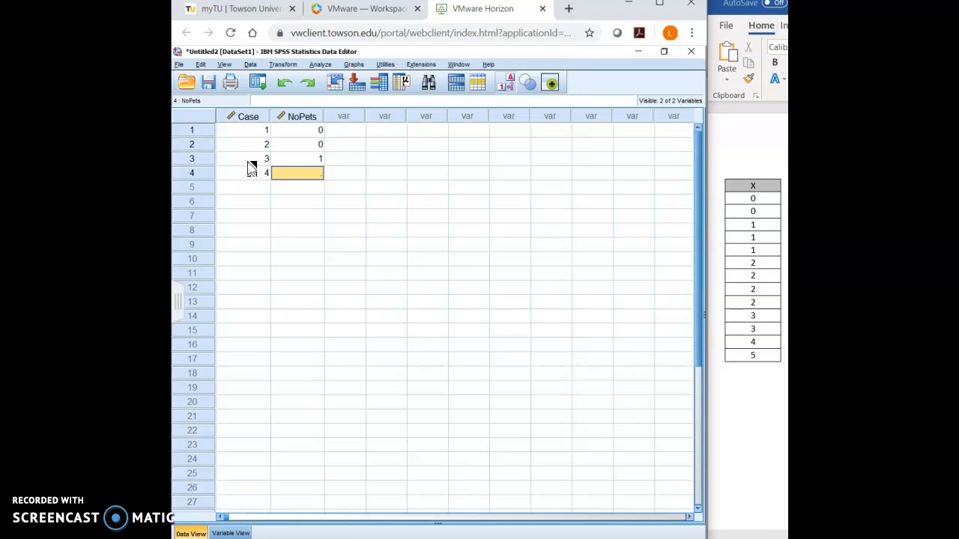
type("1")
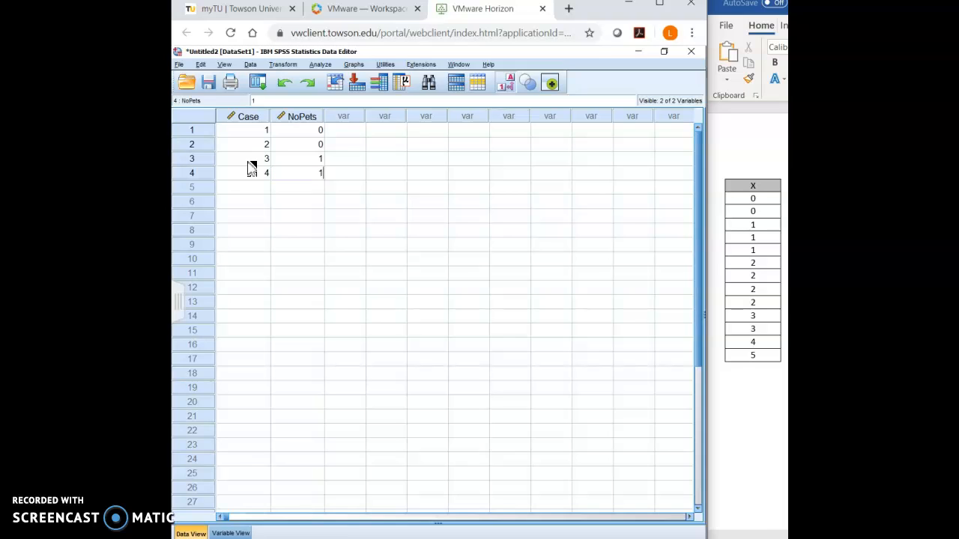
left_click(255, 193)
left_click(255, 192)
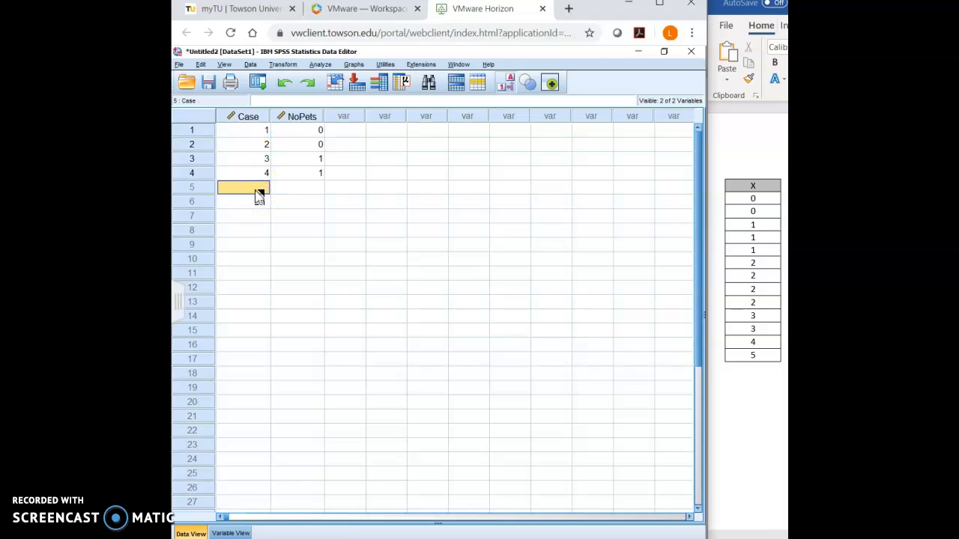
type("5")
left_click(309, 192)
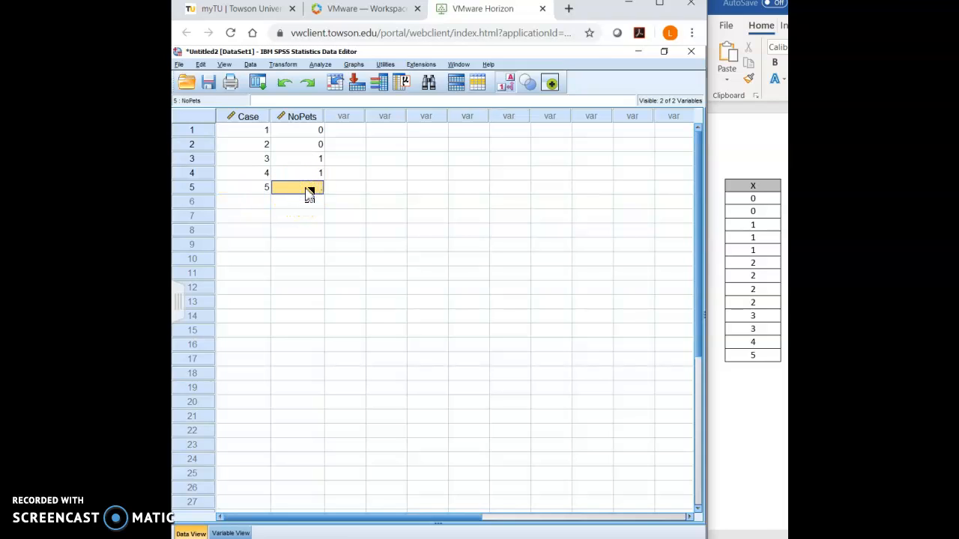
type("2")
key("BackSpace")
type("1")
Step: Add Cases 6 and 7 in the following rows, each with a NoPets value of 2
left_click(259, 208)
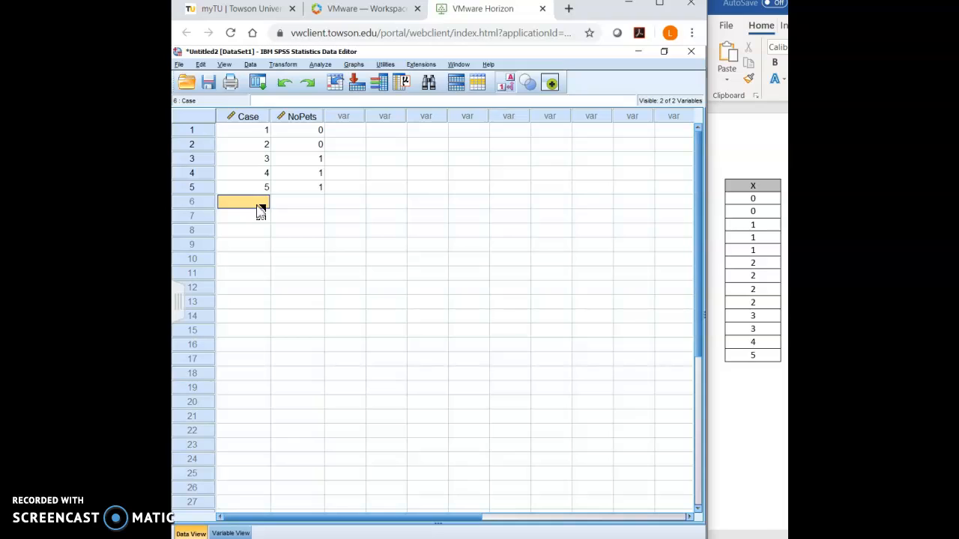
type("6")
left_click(317, 210)
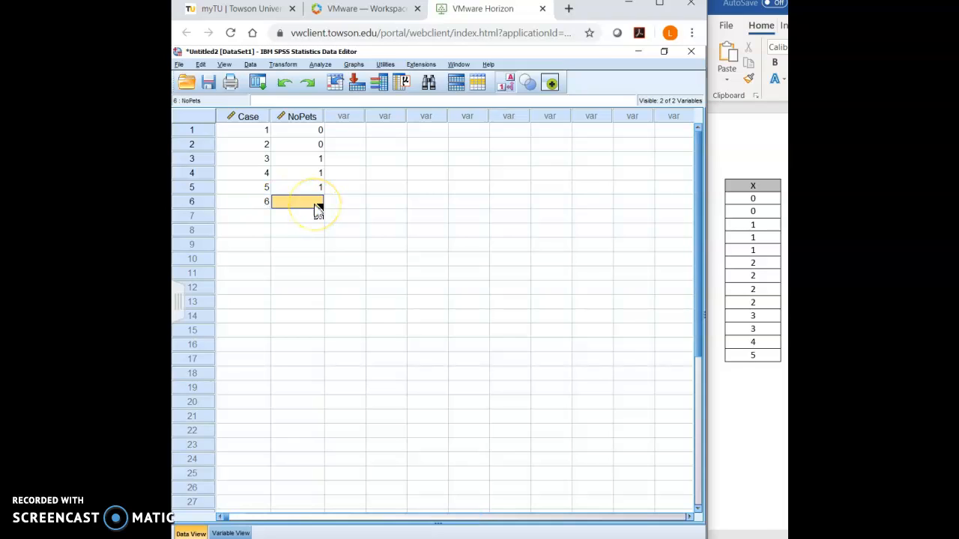
type("2")
left_click(261, 220)
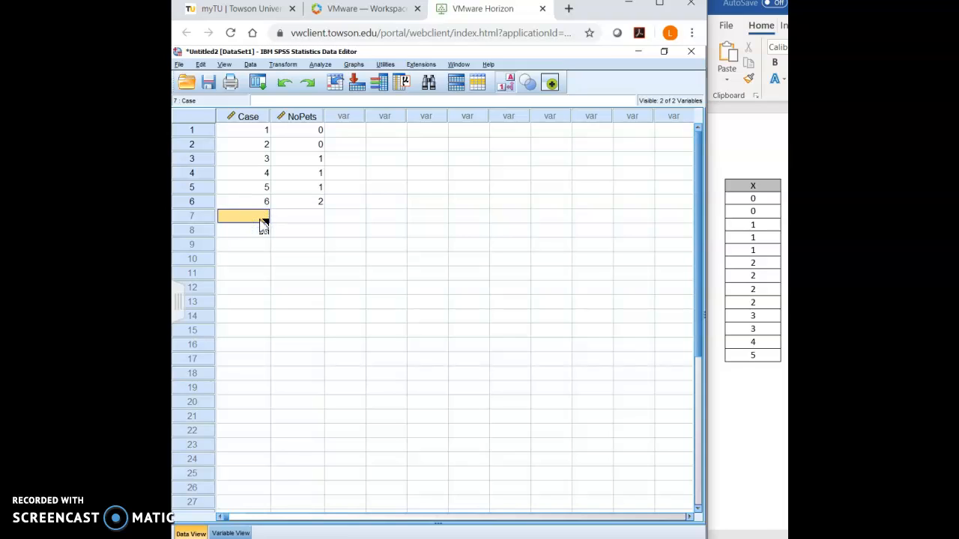
type("7")
left_click(317, 222)
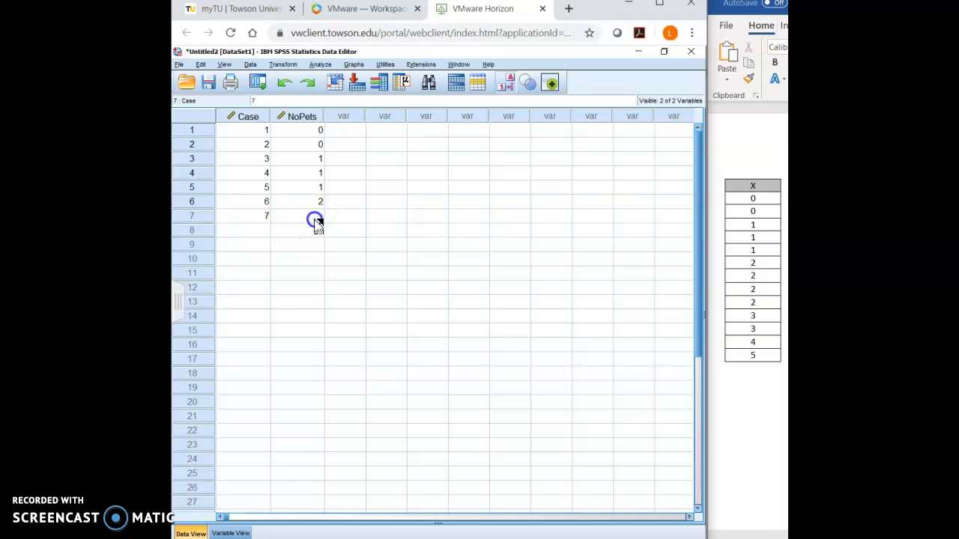
type("2")
left_click(273, 230)
Step: Switch to the Word document and insert a new column to the left of the X column in the table
left_click(731, 185)
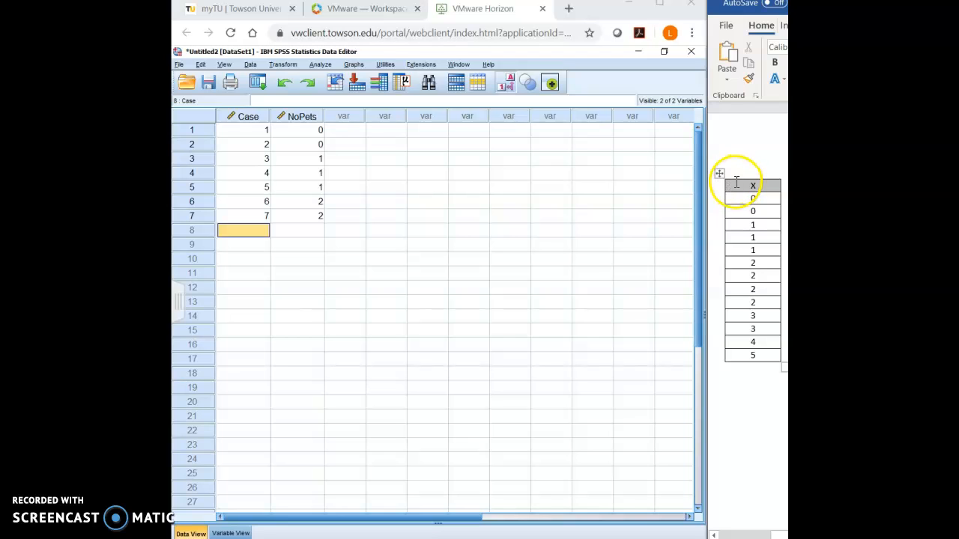
left_click(740, 184)
left_click_drag(739, 184, 758, 363)
right_click(749, 218)
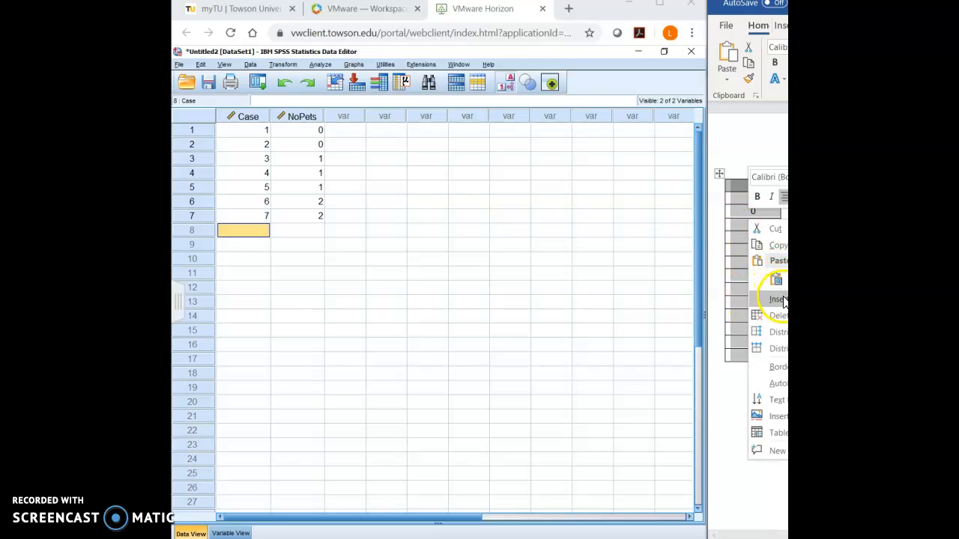
left_click(929, 299)
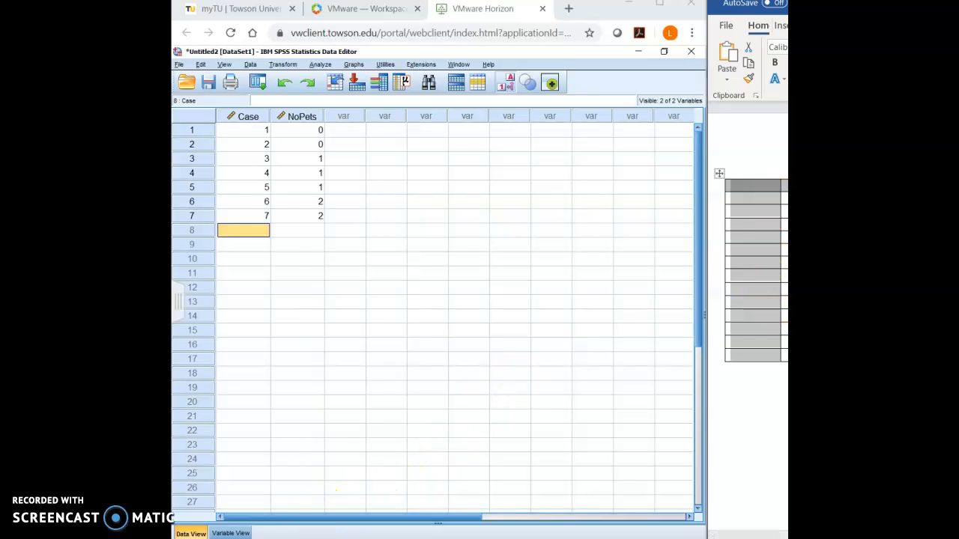
Step: Return to the SPSS data grid and enter Cases 8 and 9, each with a NoPets value of 2
left_click(306, 229)
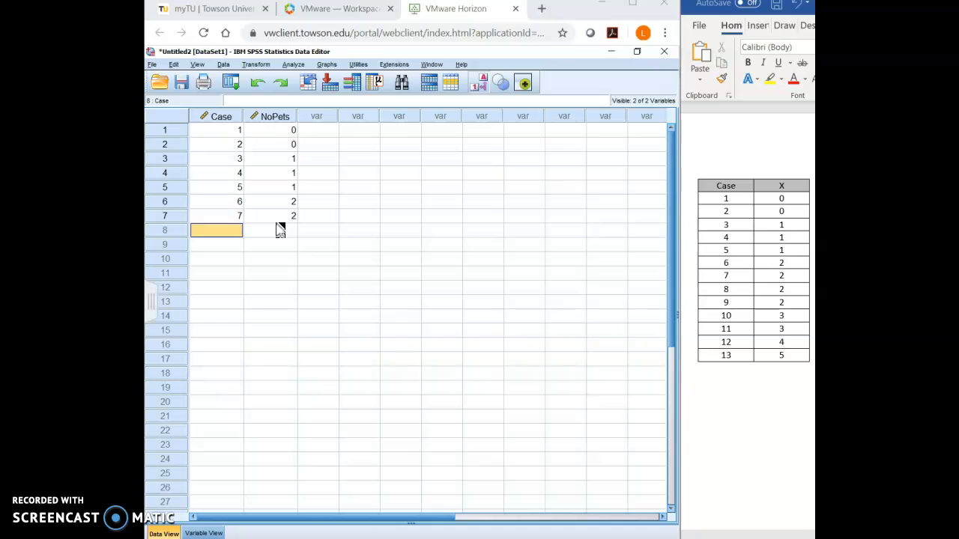
left_click(240, 231)
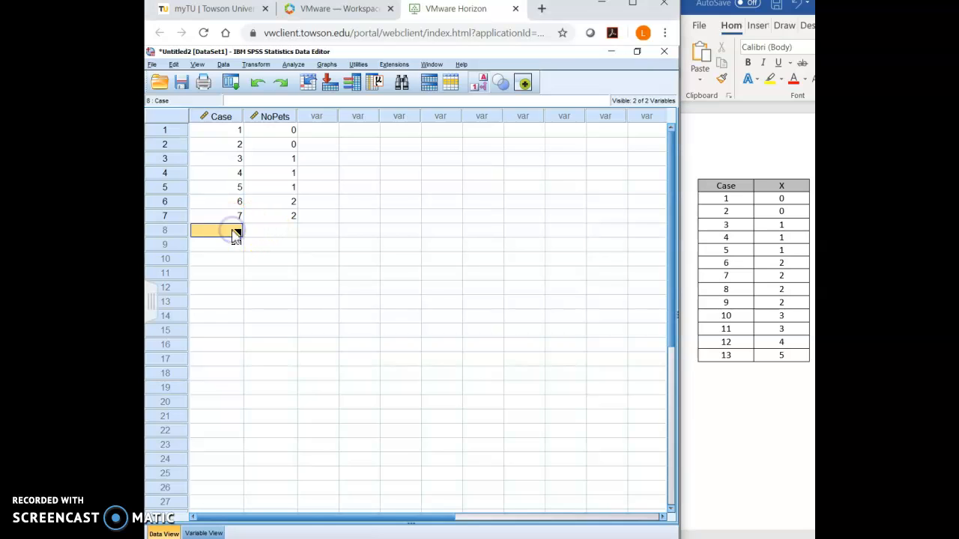
type("8")
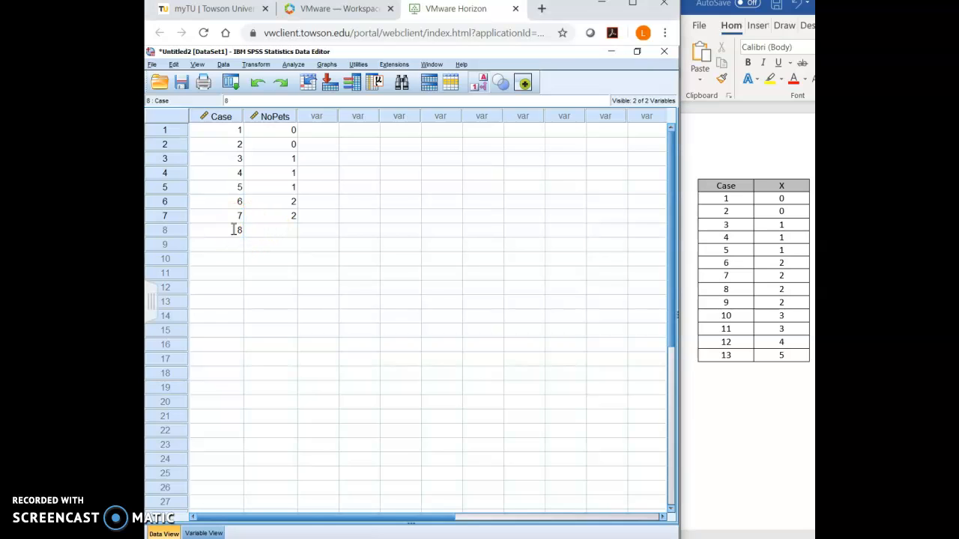
key("Tab")
type("2")
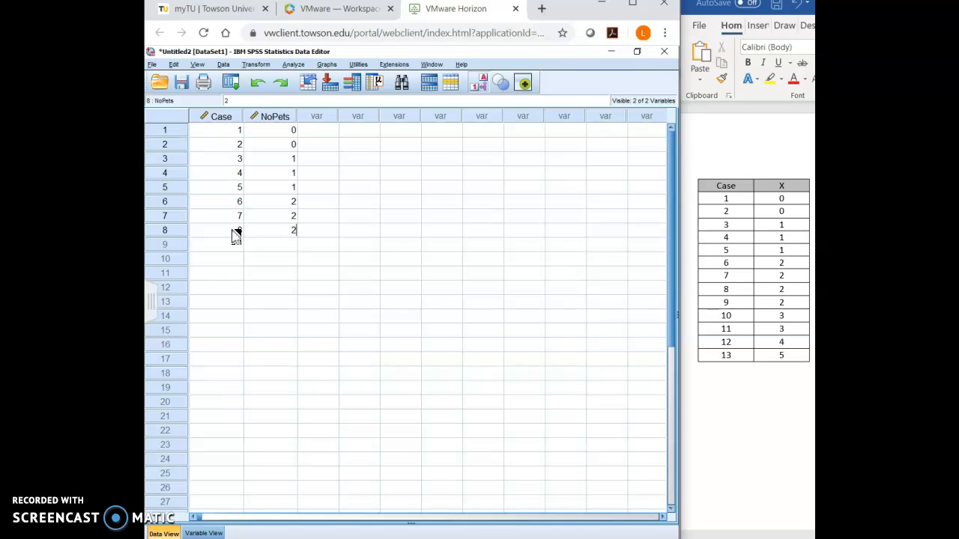
left_click(237, 248)
type("9")
key("Tab")
type("2")
Step: Add Cases 10 and 11 in the following rows, each with a NoPets value of 3
left_click(237, 274)
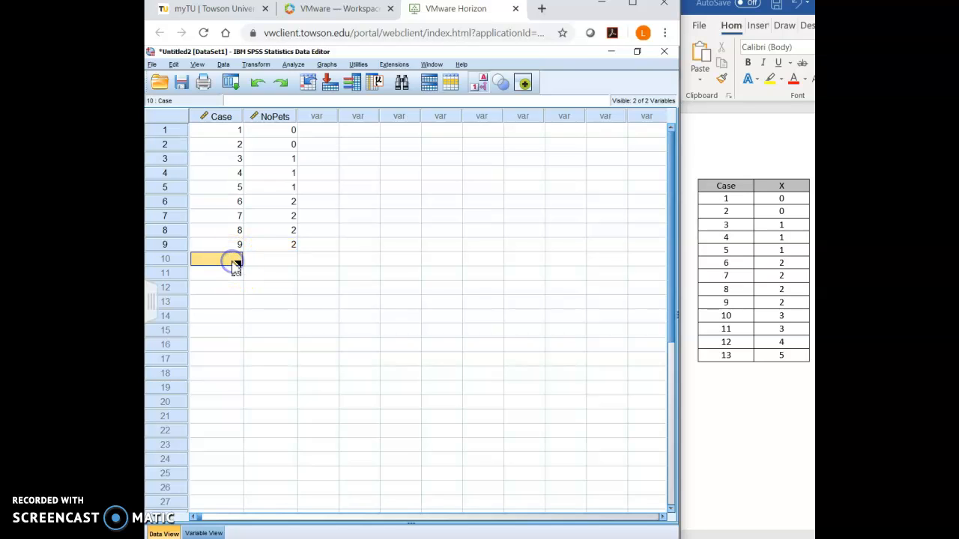
type("10")
key("Tab")
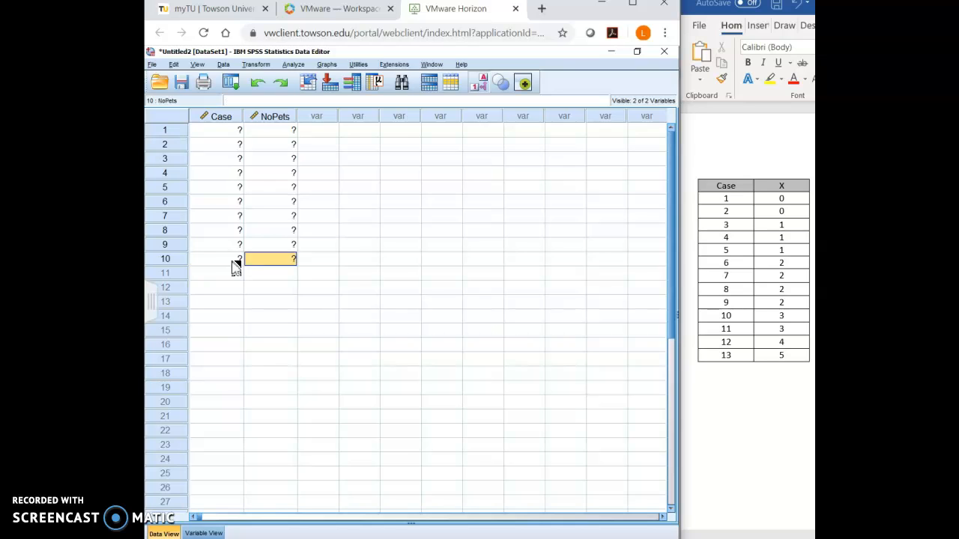
type("3")
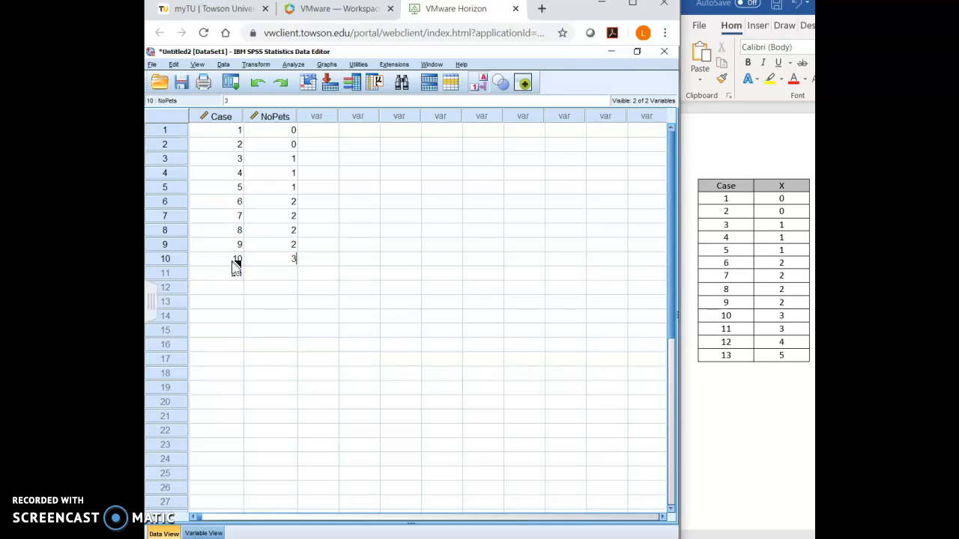
left_click(232, 280)
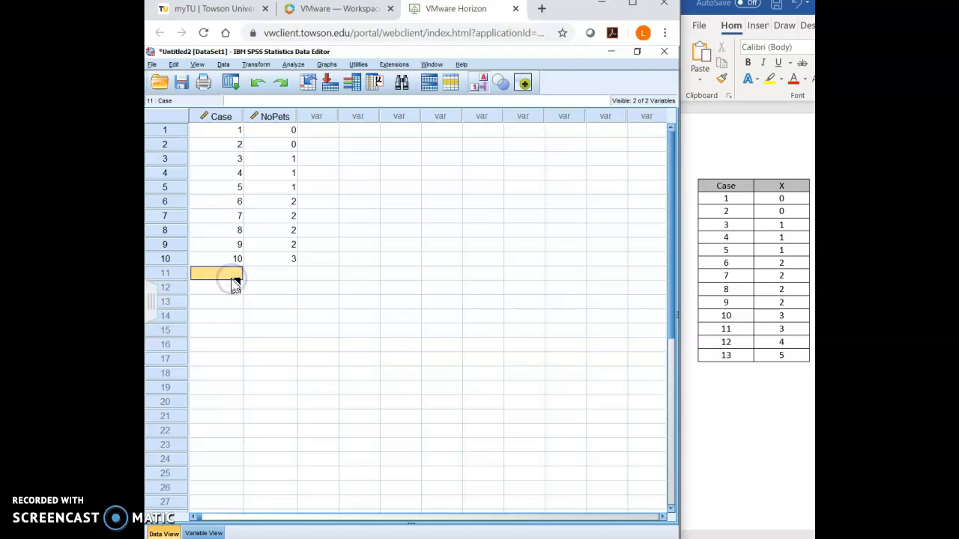
type("11")
key("Tab")
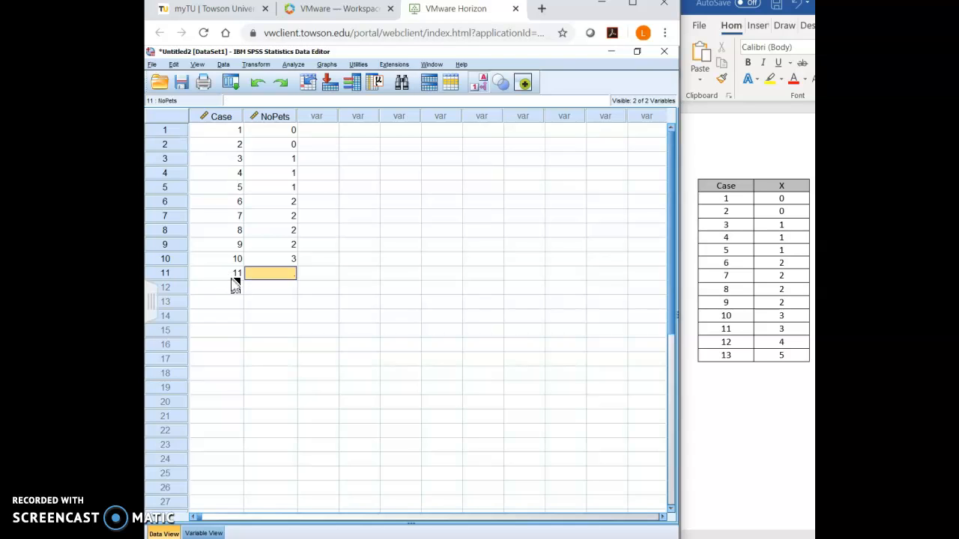
type("3")
Step: Complete the data with Case 12 having NoPets 4 and Case 13 having NoPets 5
left_click(232, 289)
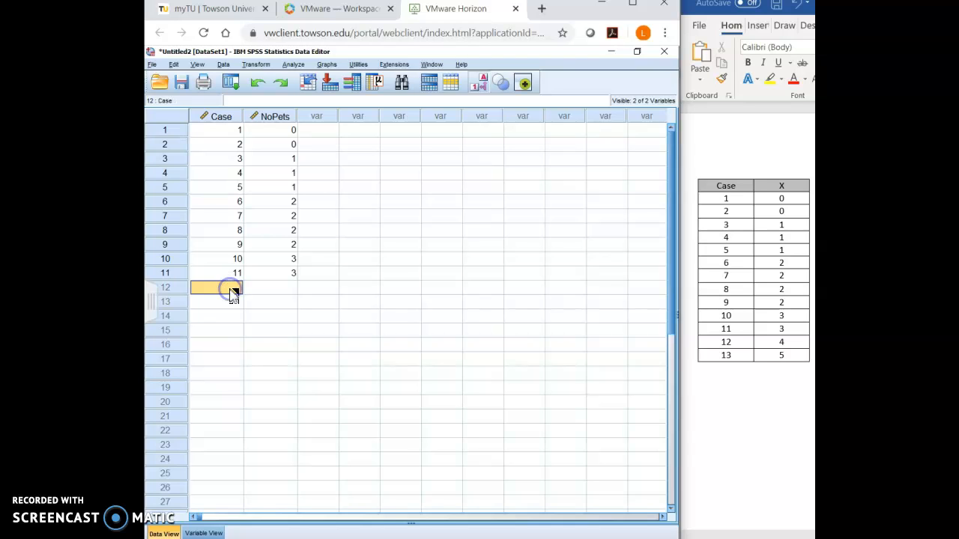
type("12")
key("Tab")
type("4")
left_click(232, 300)
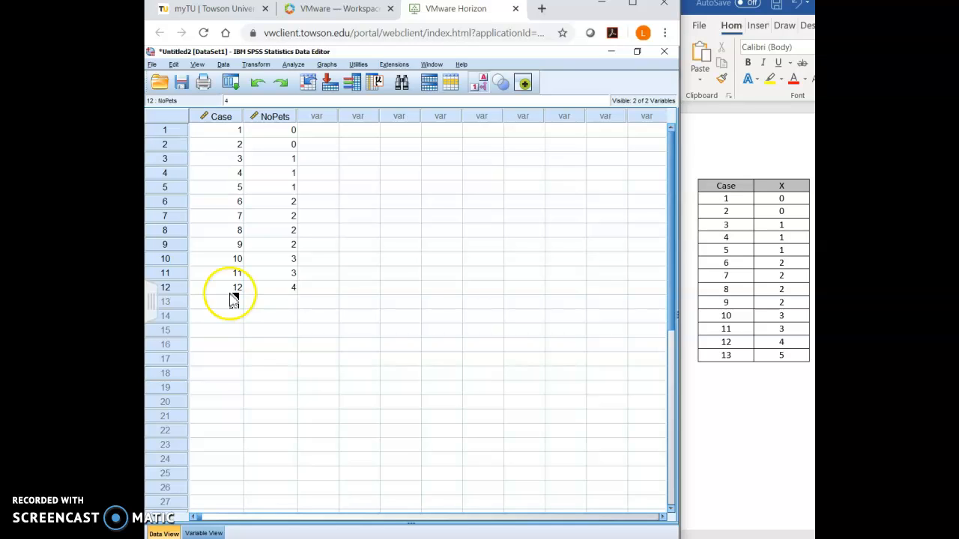
type("13")
key("Tab")
type("5")
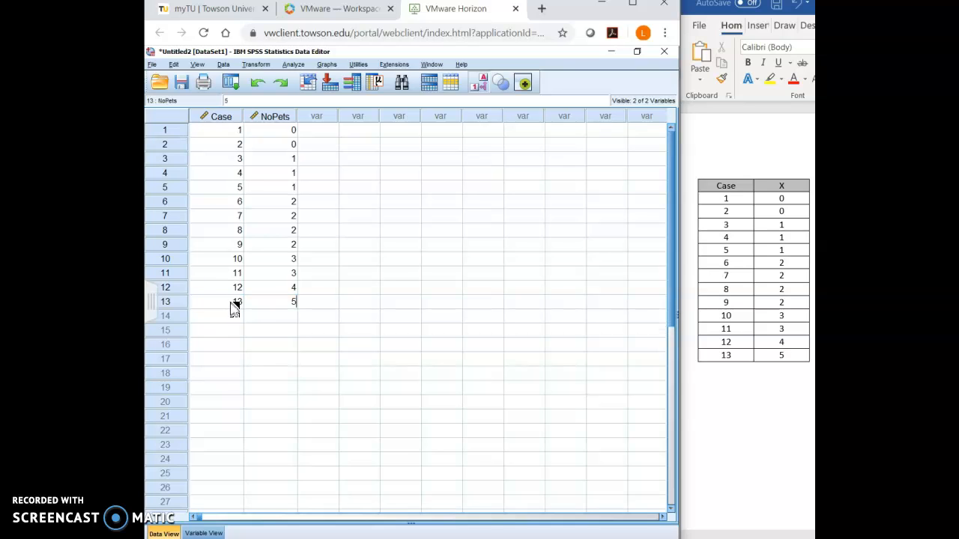
key("Return")
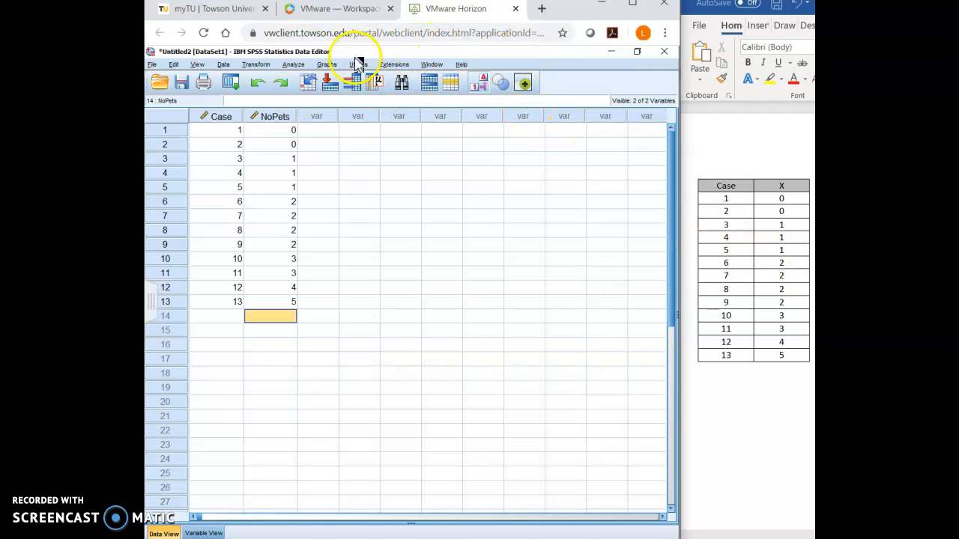
Step: Start saving the dataset under a new name and browse to Home Drive (H:), Course Materials, Psyc 212
left_click(154, 65)
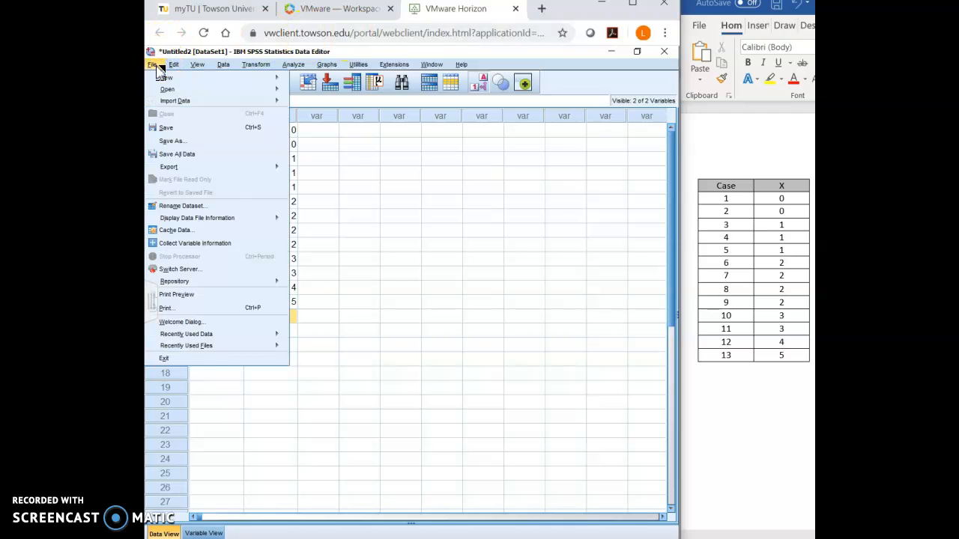
left_click(187, 144)
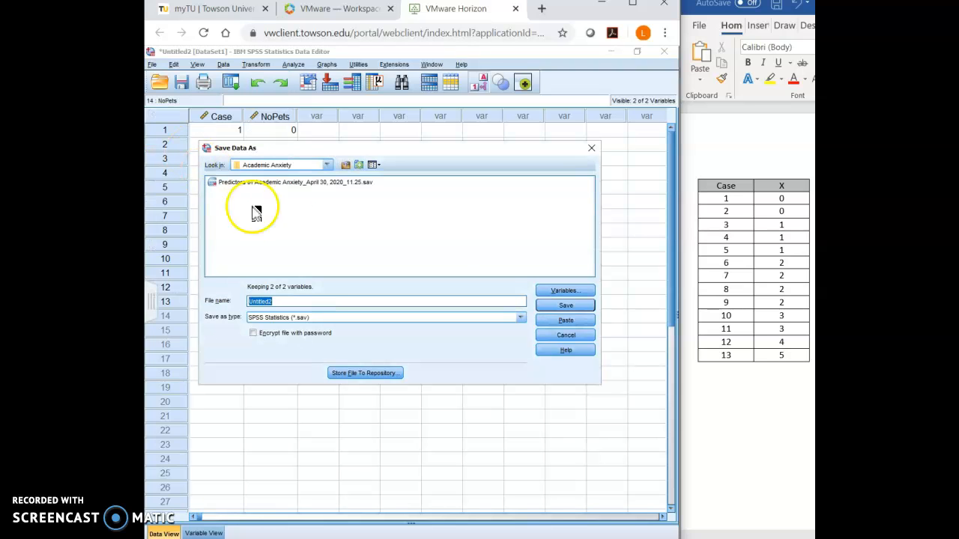
left_click(327, 164)
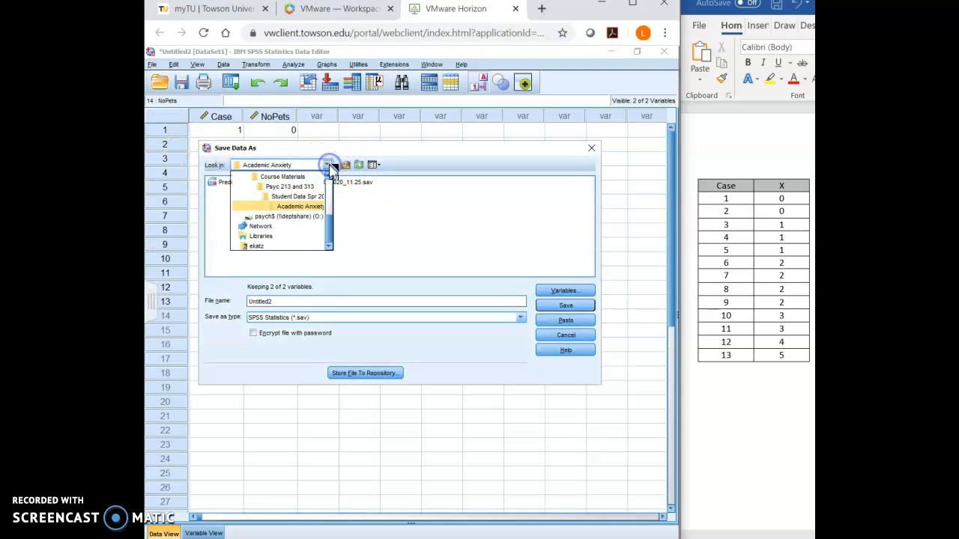
left_click_drag(332, 220, 329, 193)
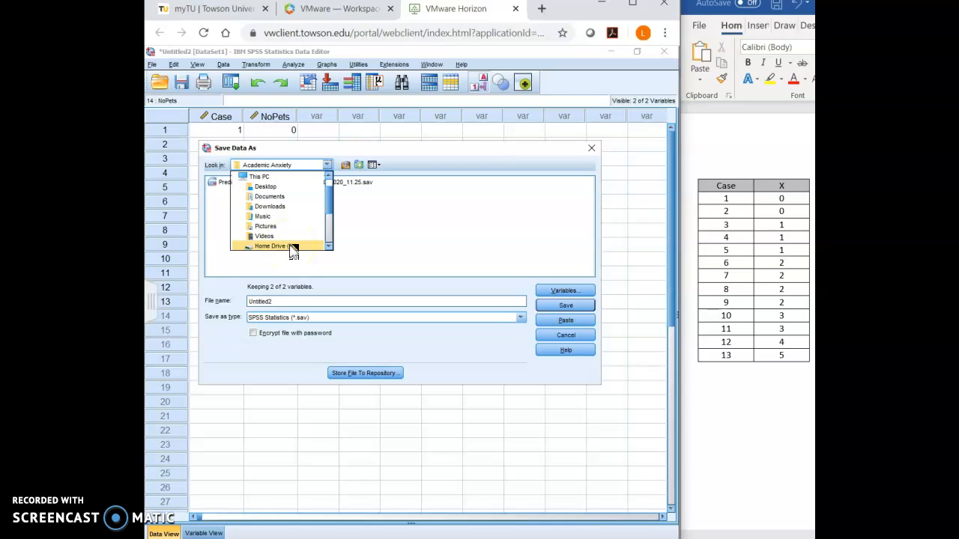
left_click(293, 249)
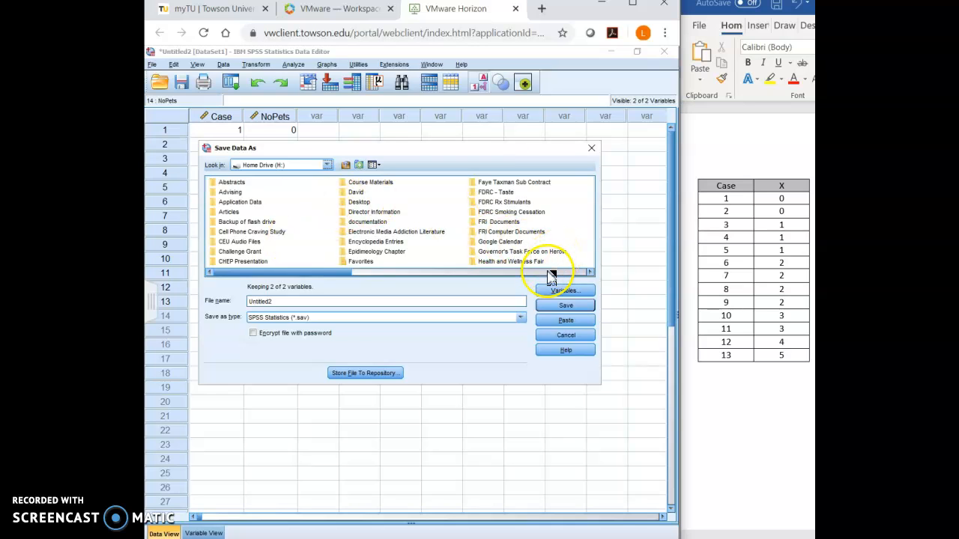
left_click(552, 272)
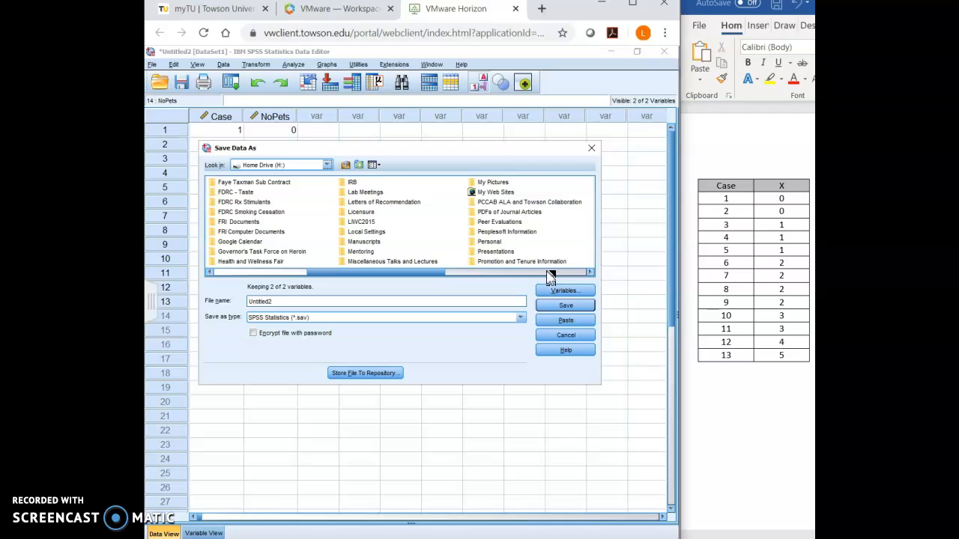
left_click(433, 276)
left_click_drag(433, 276, 342, 271)
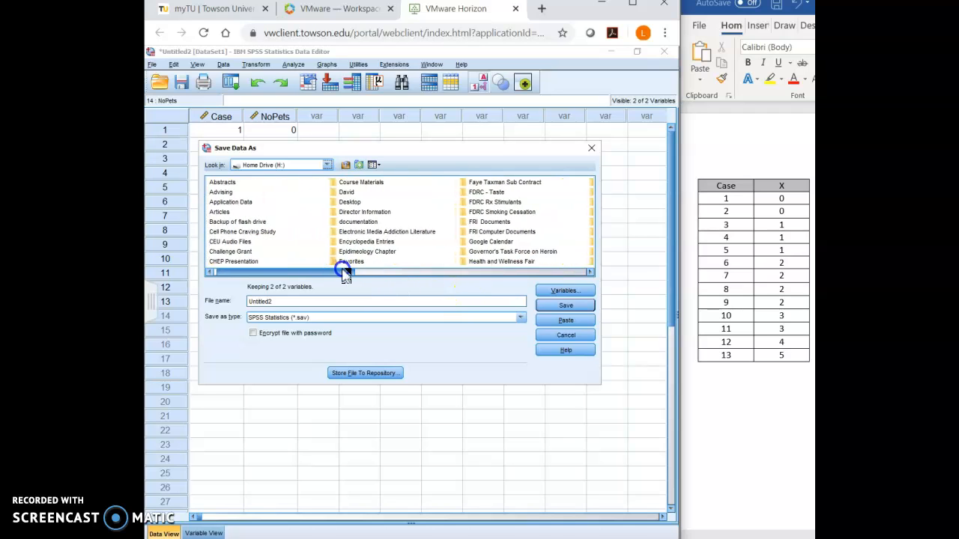
double_click(379, 190)
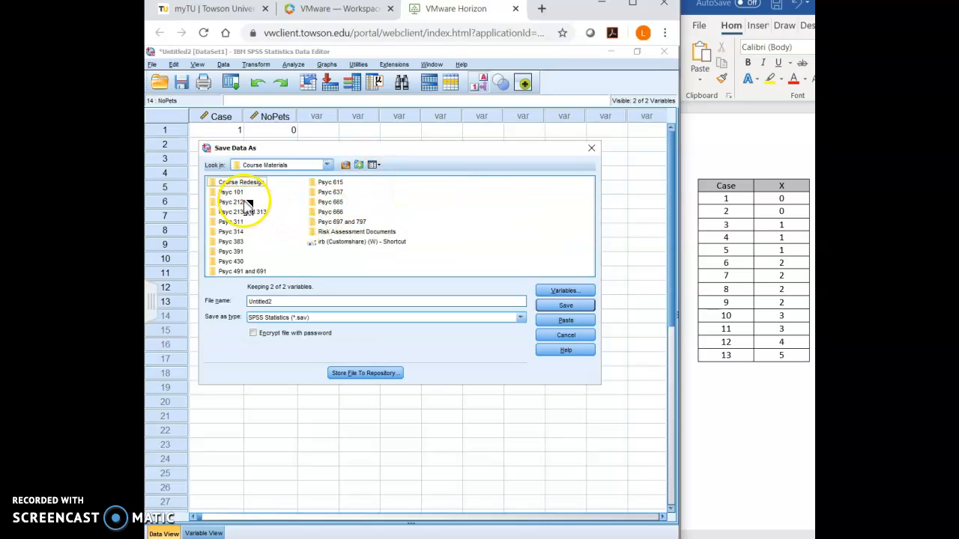
double_click(231, 201)
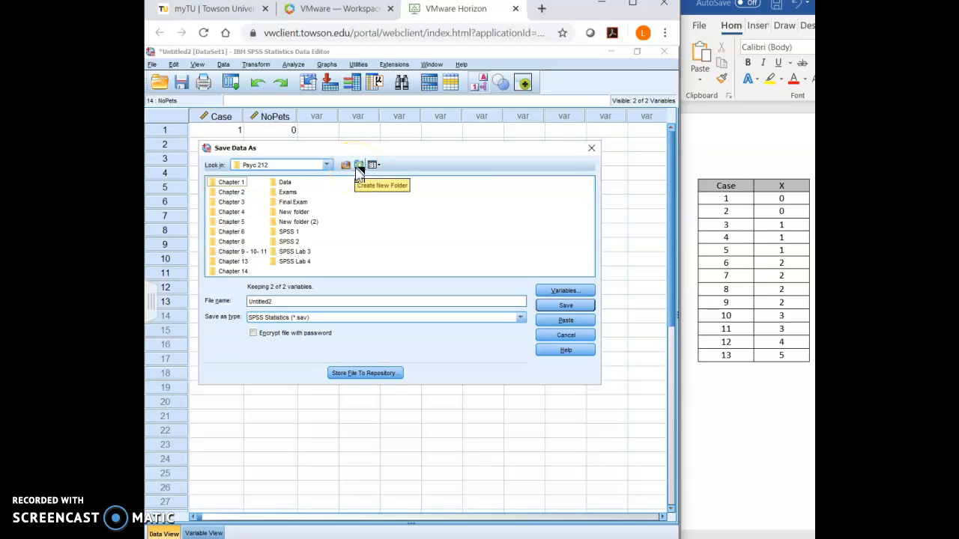
Step: Create a folder named "Psyc 212 Data Demo Summer 2020" inside Psyc 212 and open it as the save location
left_click(358, 169)
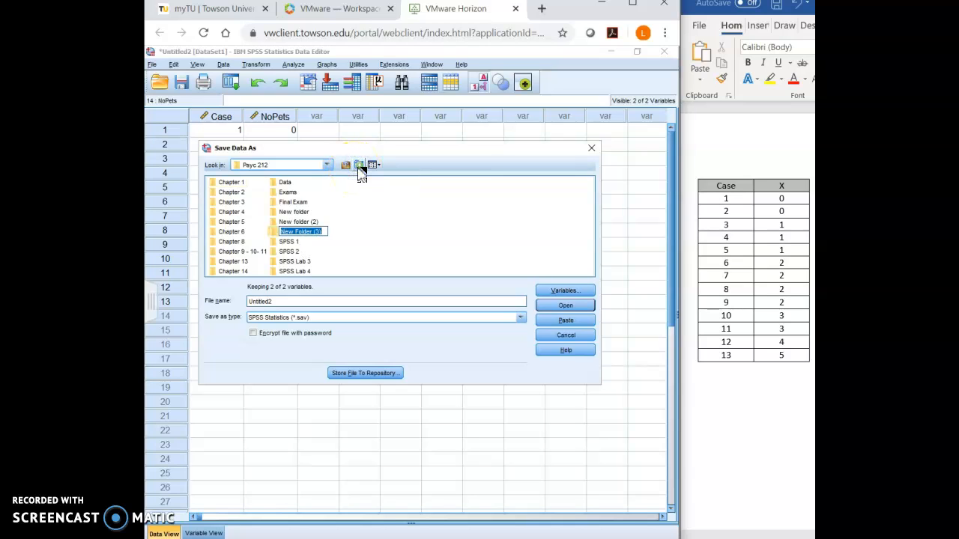
type("Psyc 212")
type(" Data Demo")
type(" Summer")
type(" 2020")
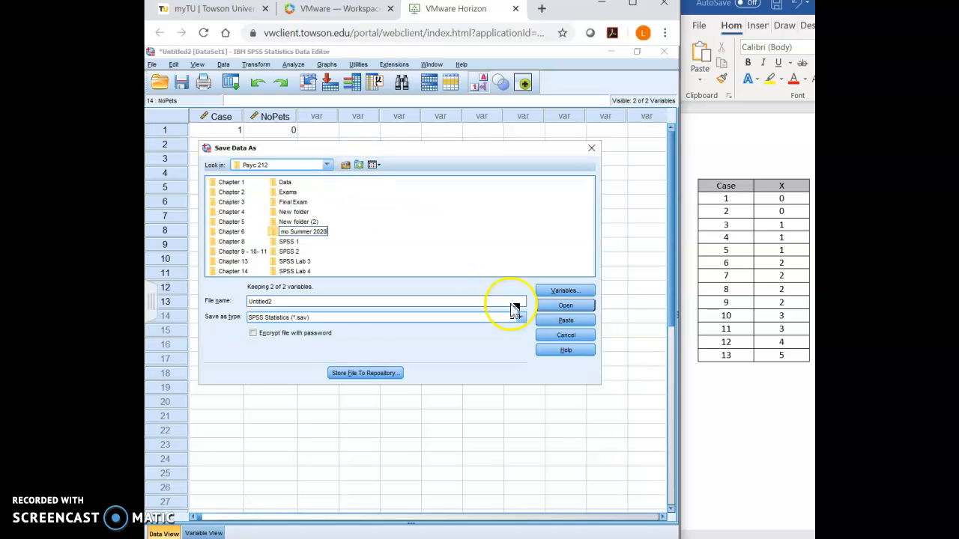
left_click(564, 306)
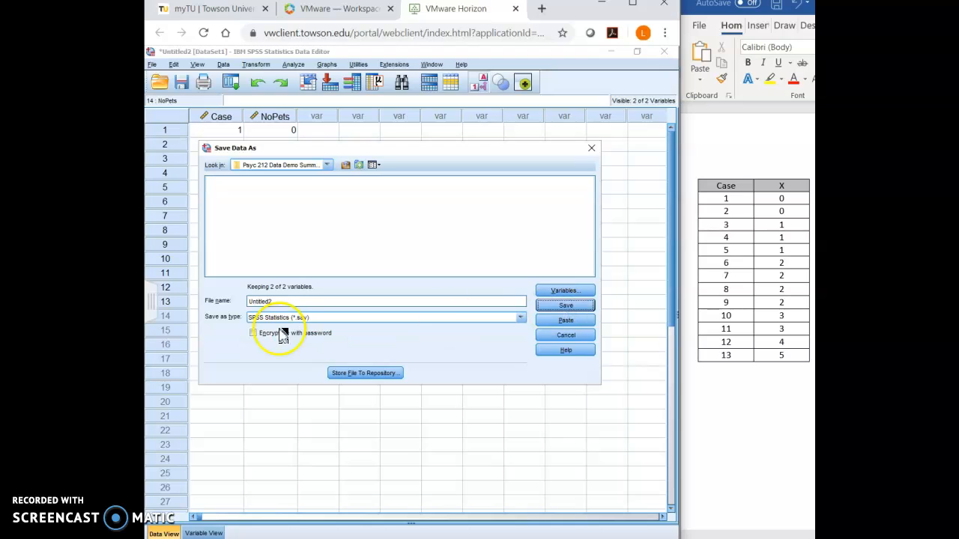
Step: Name the data file "Demo Data Summer 2020" and save it in SPSS Statistics (*.sav) format
left_click(282, 302)
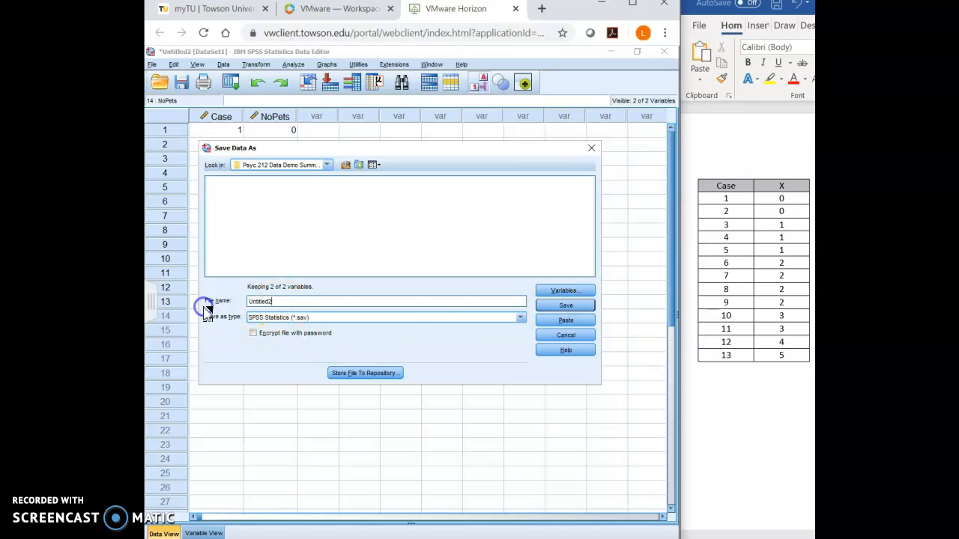
key("BackSpace")
key("BackSpace")
key("BackSpace")
key("BackSpace")
key("BackSpace")
key("BackSpace")
key("BackSpace")
key("BackSpace")
key("BackSpace")
type("Demo Data Summer 2020")
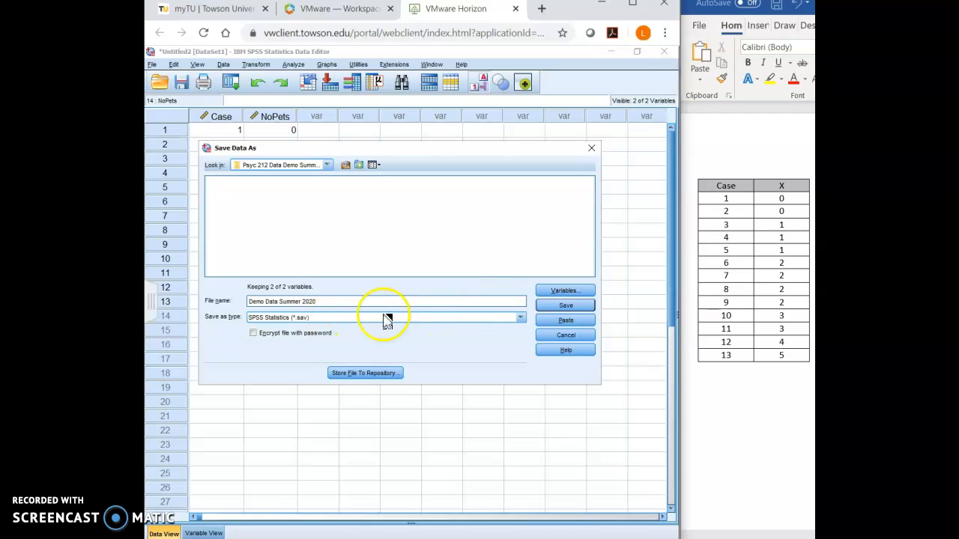
left_click(565, 307)
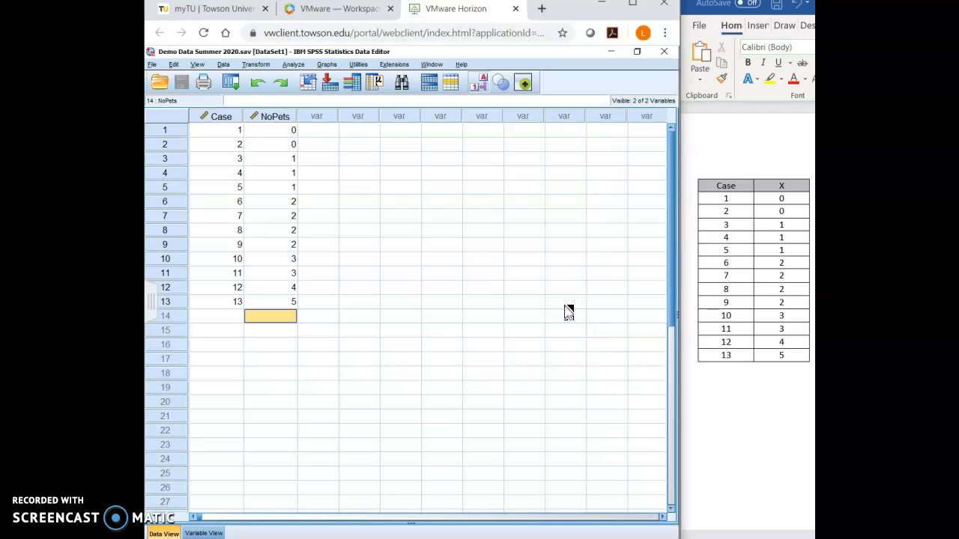
Step: Examine the save log in the maximized Output1 viewer window and return to the Demo Data Summer 2020 data editor
left_click(434, 64)
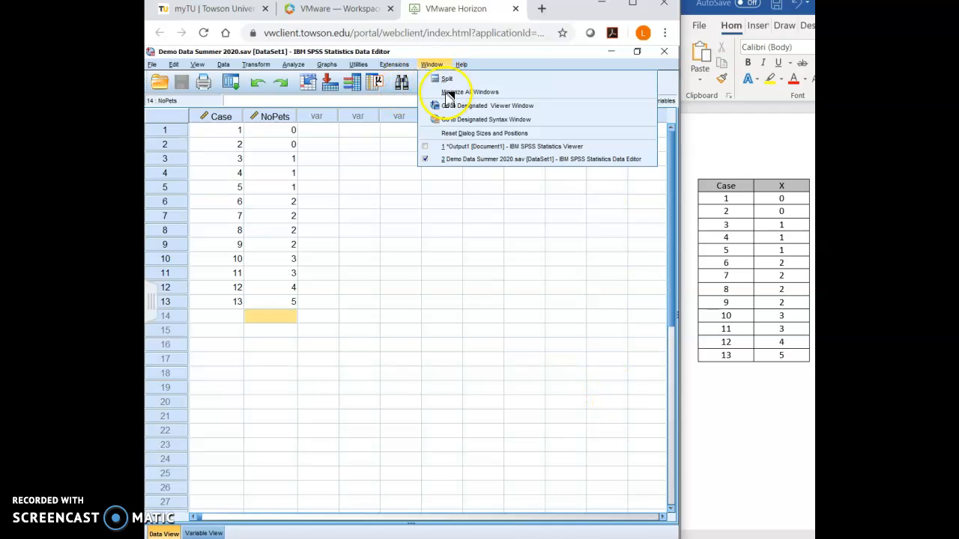
left_click(470, 147)
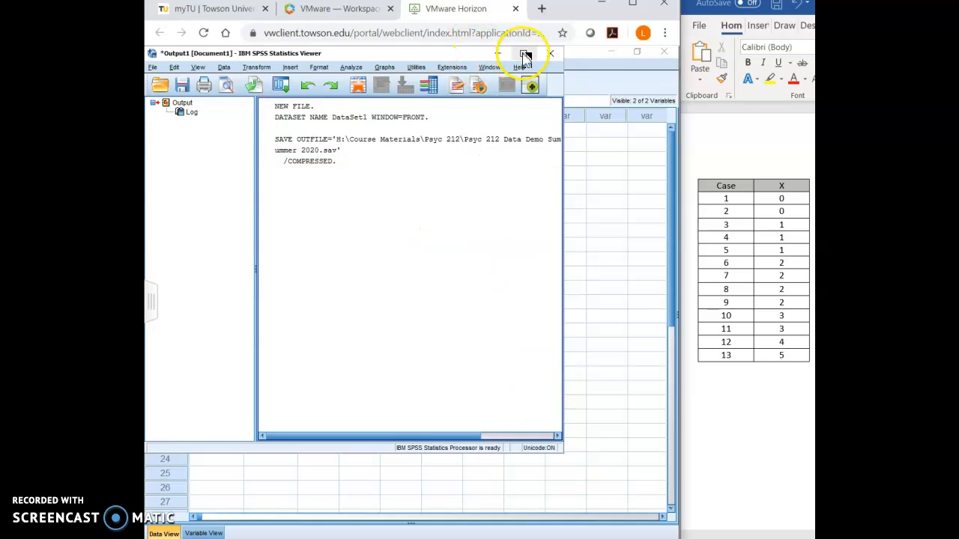
left_click(523, 53)
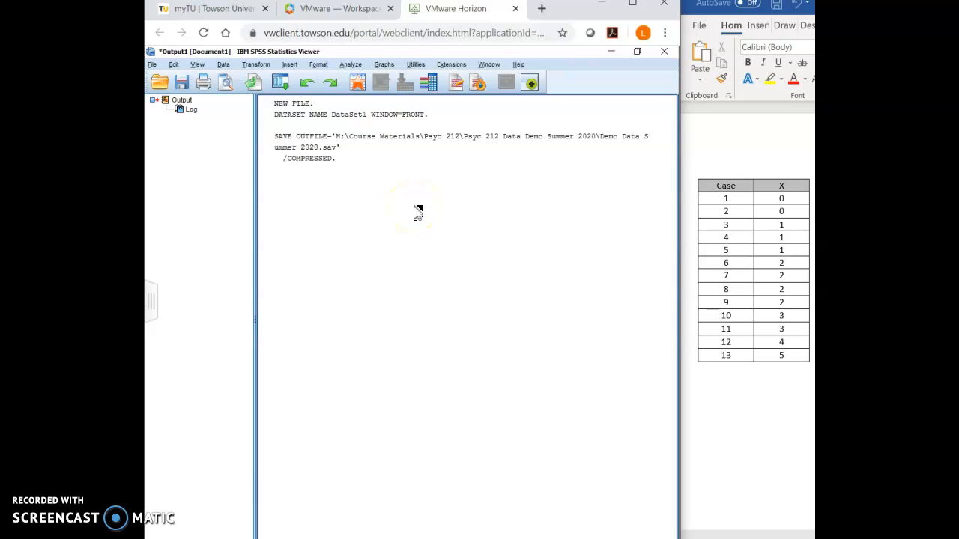
left_click(293, 148)
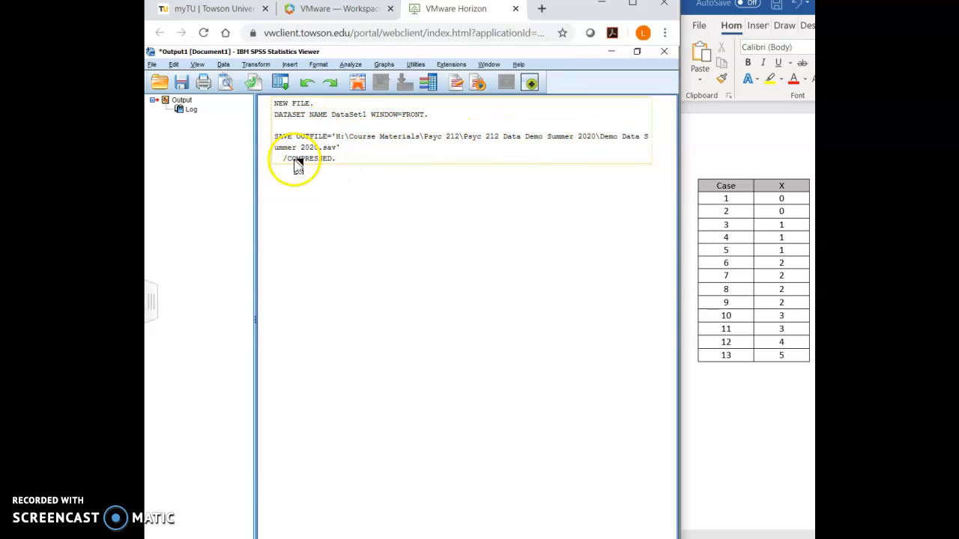
left_click(488, 66)
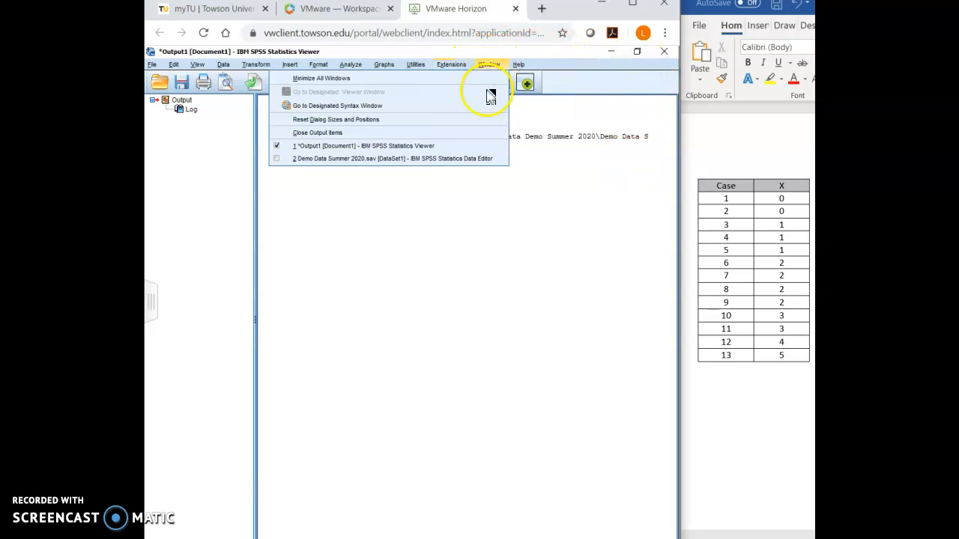
left_click(483, 160)
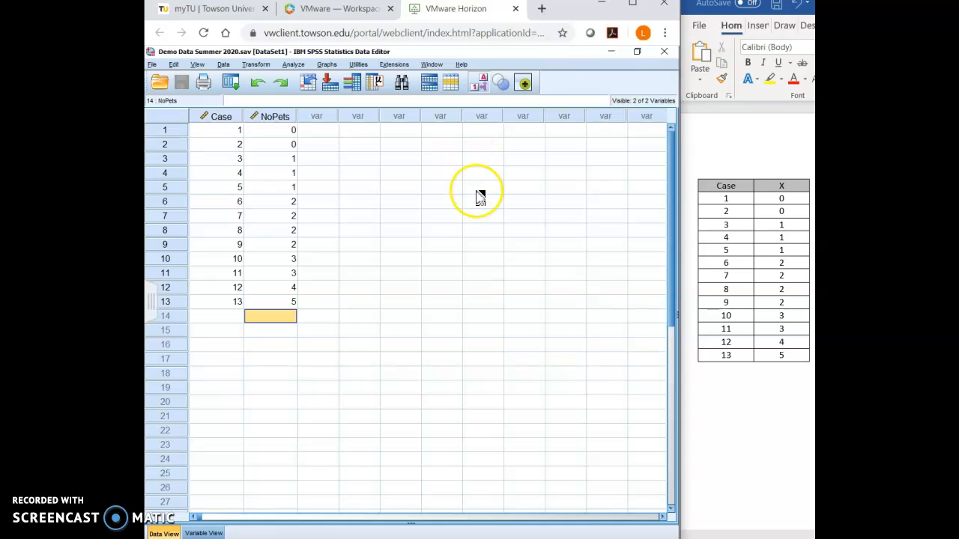
Step: Set up a Descriptives analysis with Number of Pets [NoPets] as the analysed variable
left_click(292, 64)
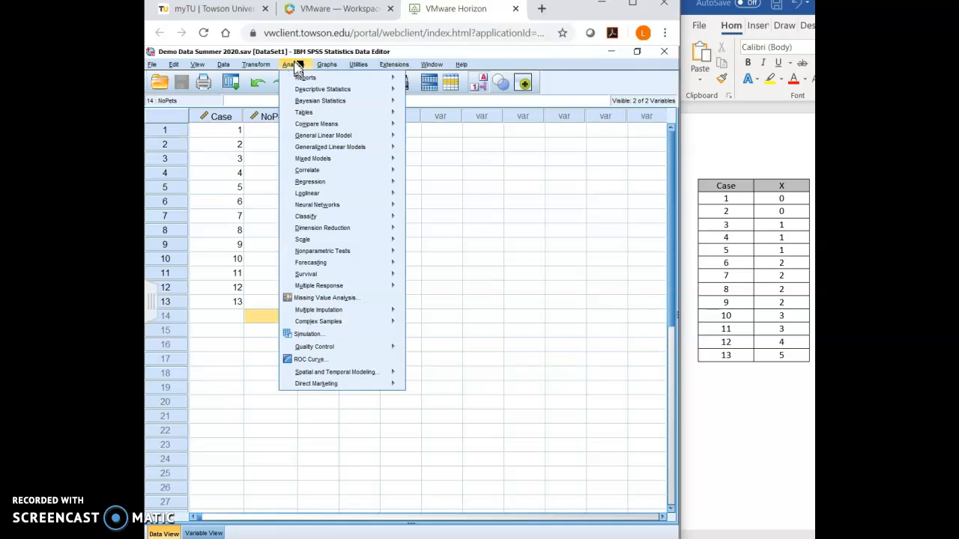
left_click(577, 88)
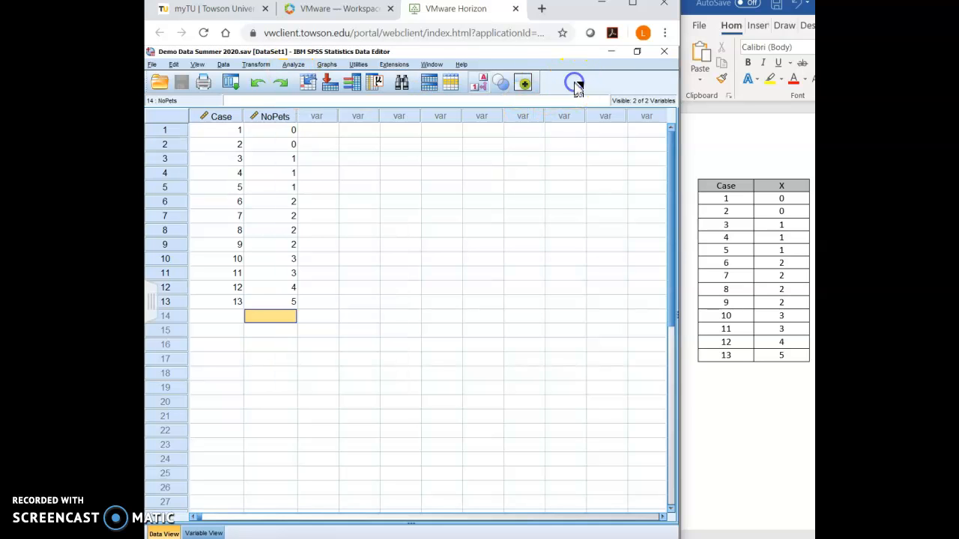
left_click(294, 65)
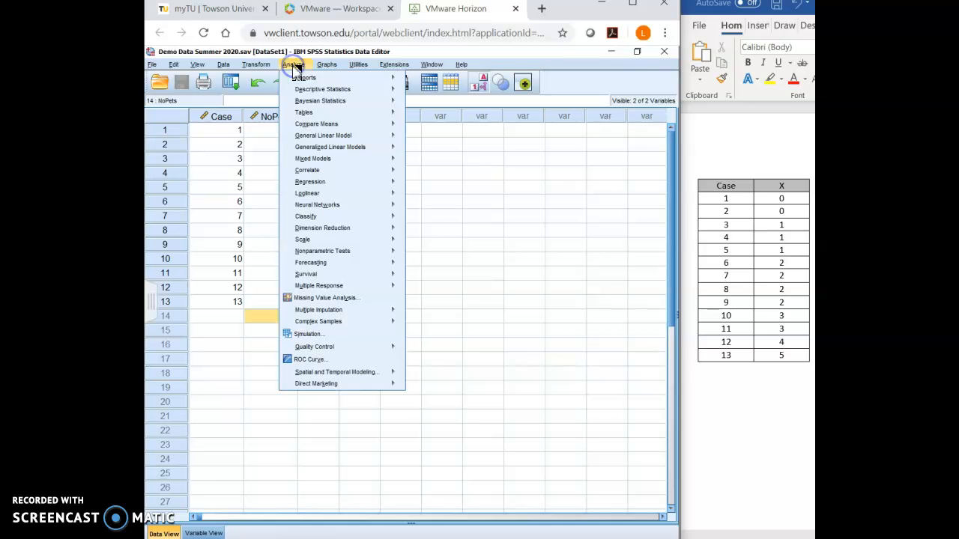
left_click(327, 90)
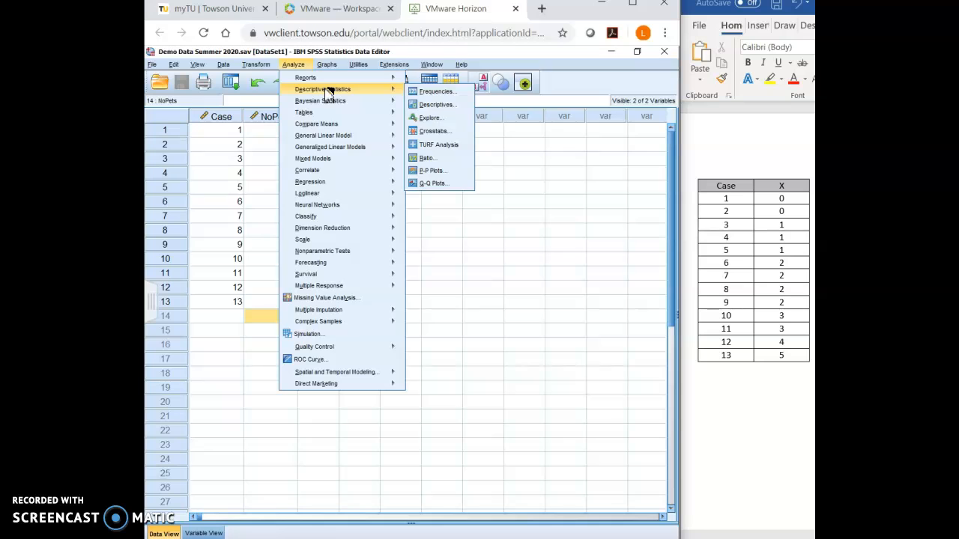
left_click(448, 107)
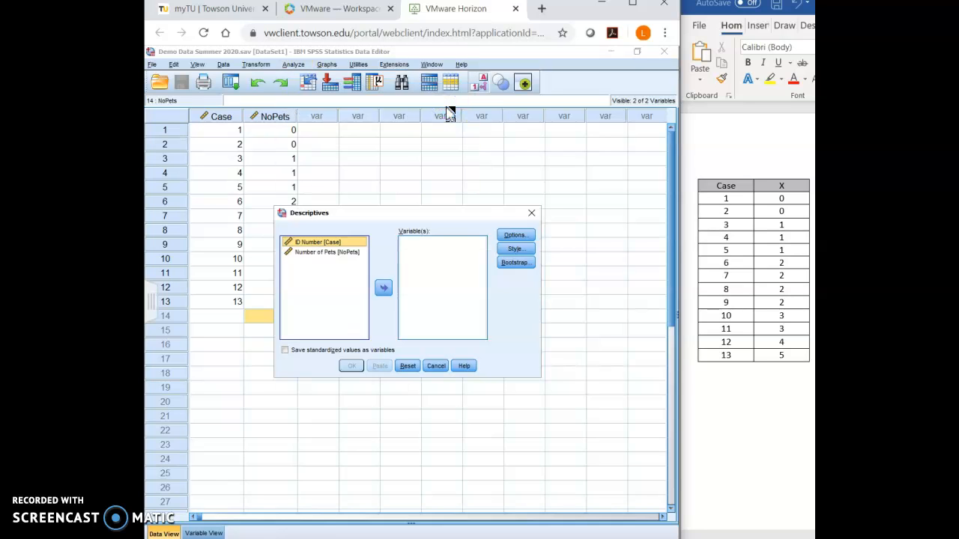
left_click(328, 254)
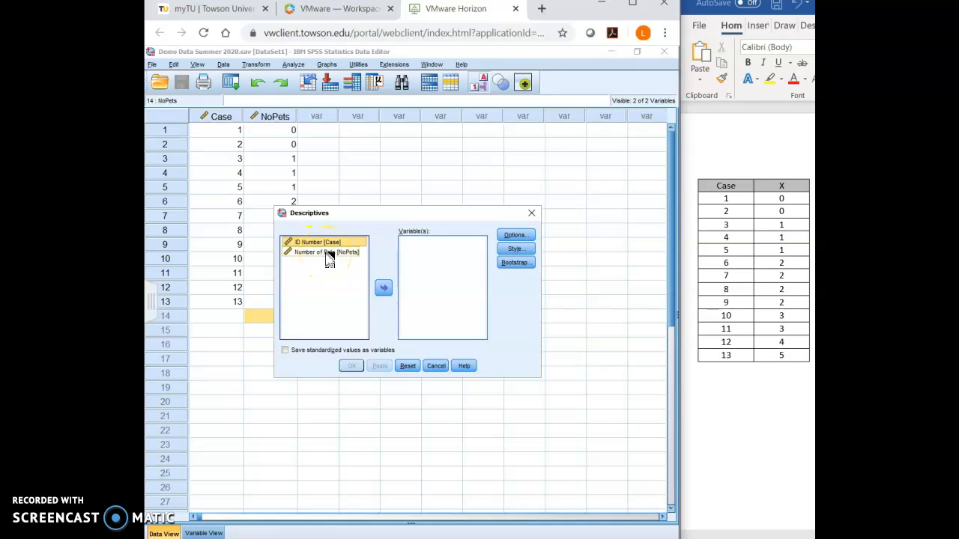
left_click(328, 254)
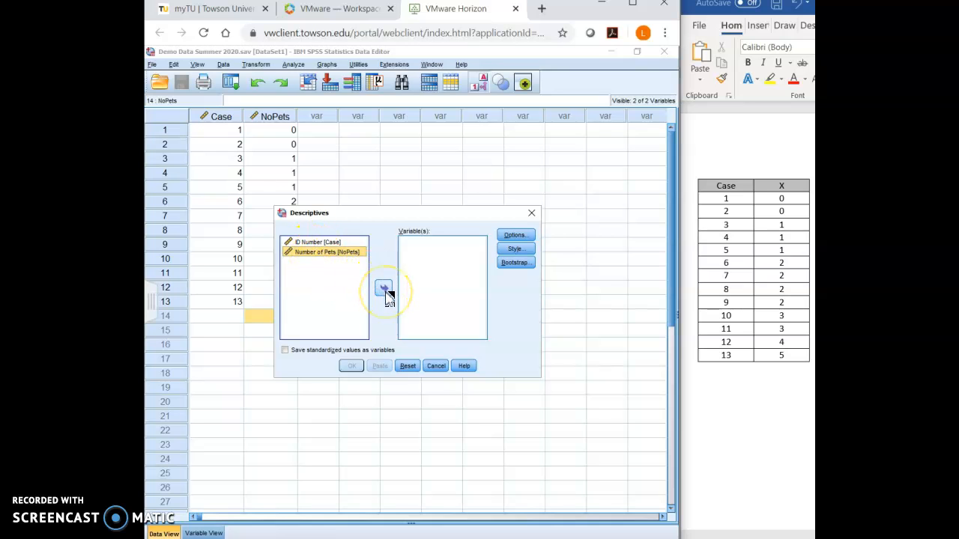
left_click(384, 293)
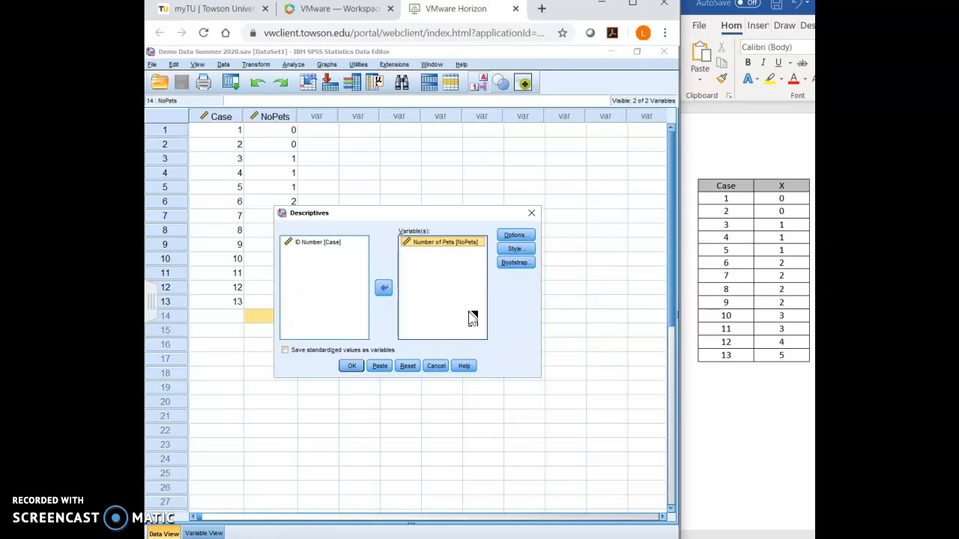
Step: Add Sum, Variance and Range to the Descriptives statistics and view the table style settings without changing them
left_click(521, 236)
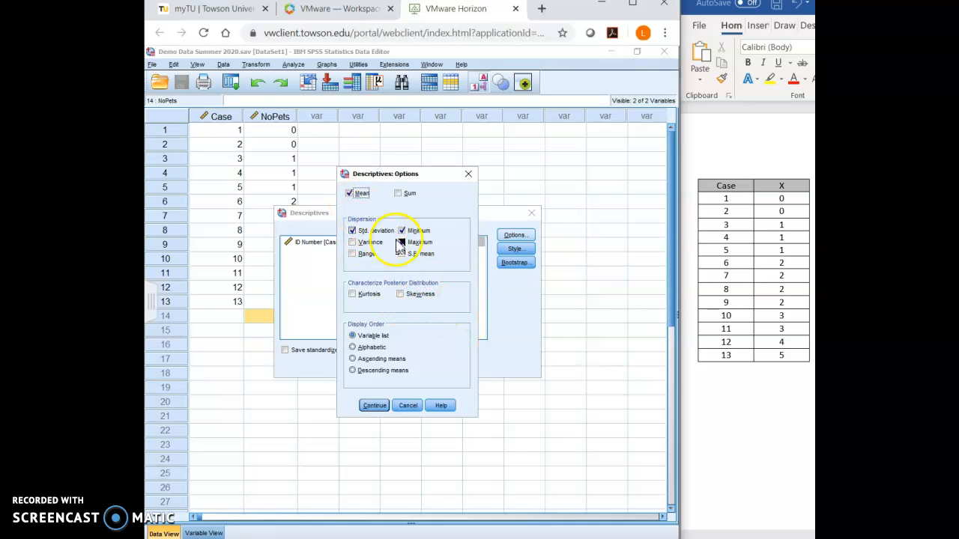
left_click(399, 193)
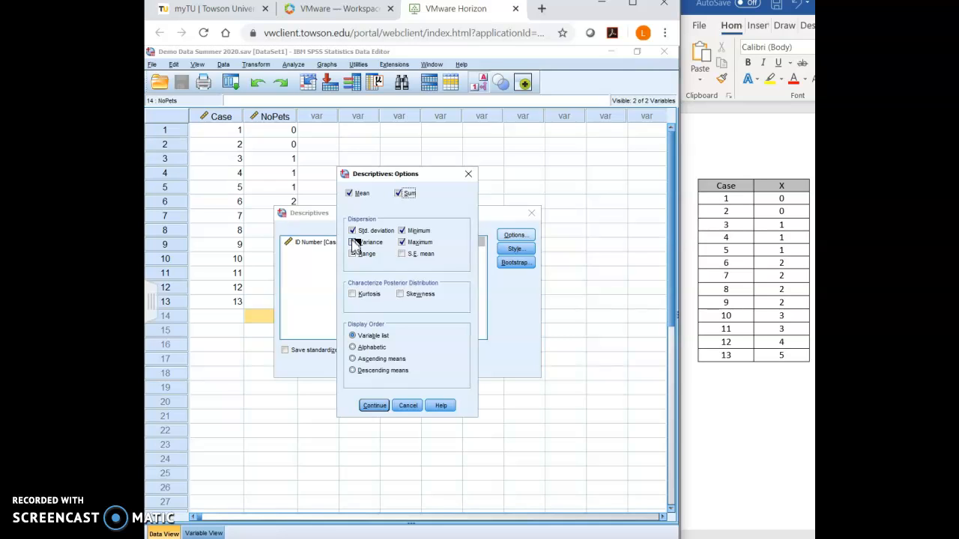
left_click(355, 243)
left_click(355, 255)
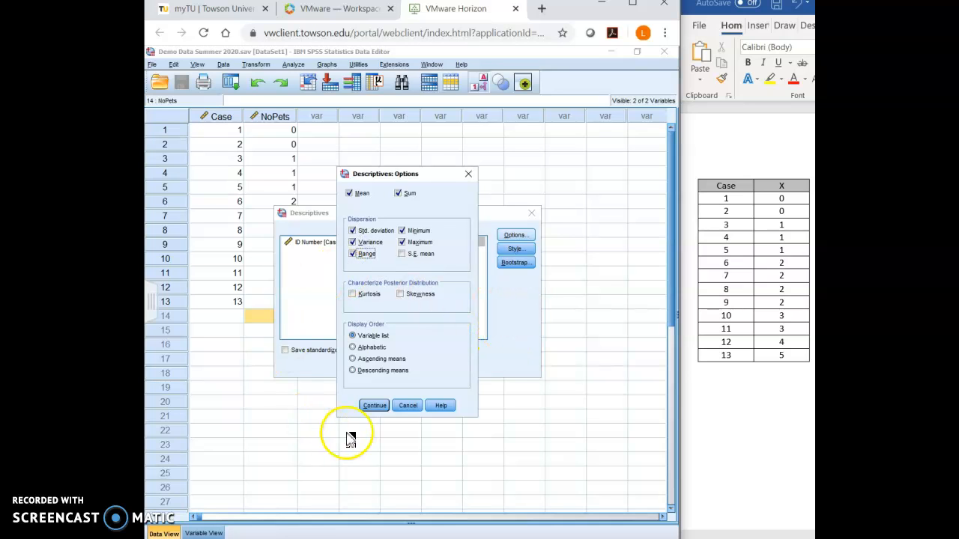
left_click(375, 407)
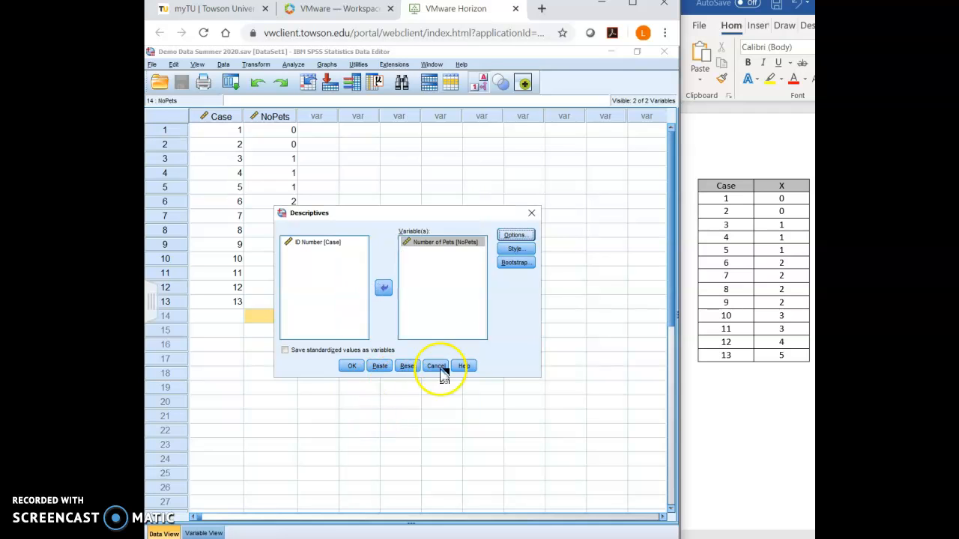
left_click(530, 251)
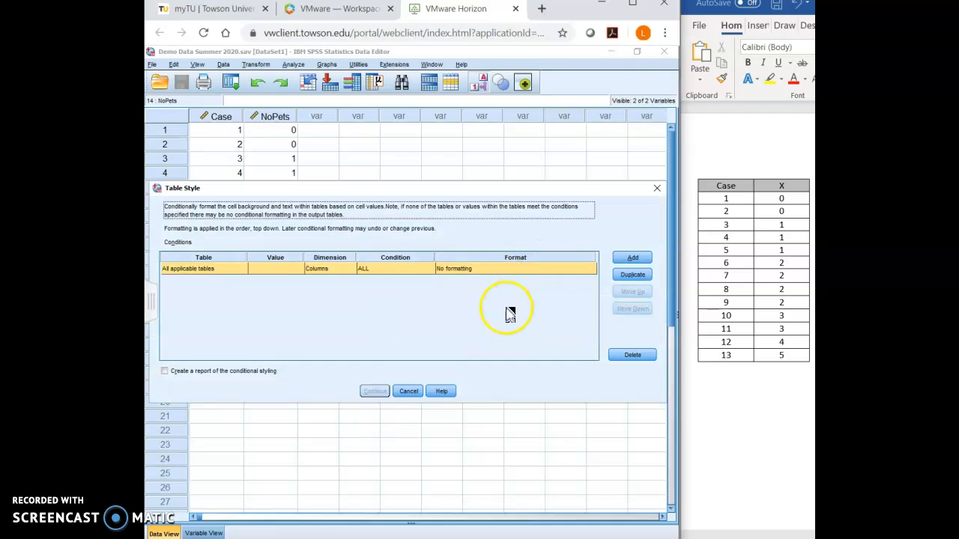
left_click(408, 391)
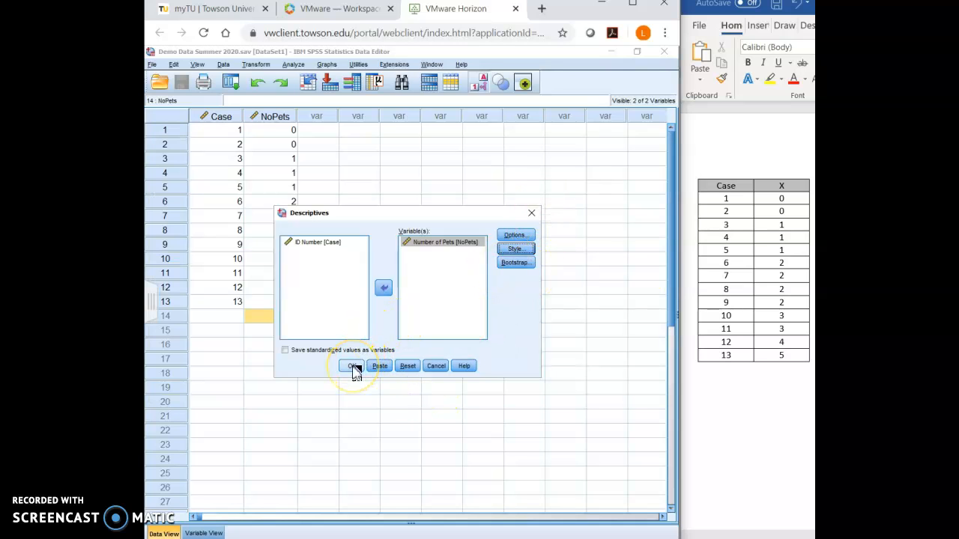
Step: Run the Descriptives analysis and examine the Descriptive Statistics table for Number of Pets in the output viewer
left_click(354, 366)
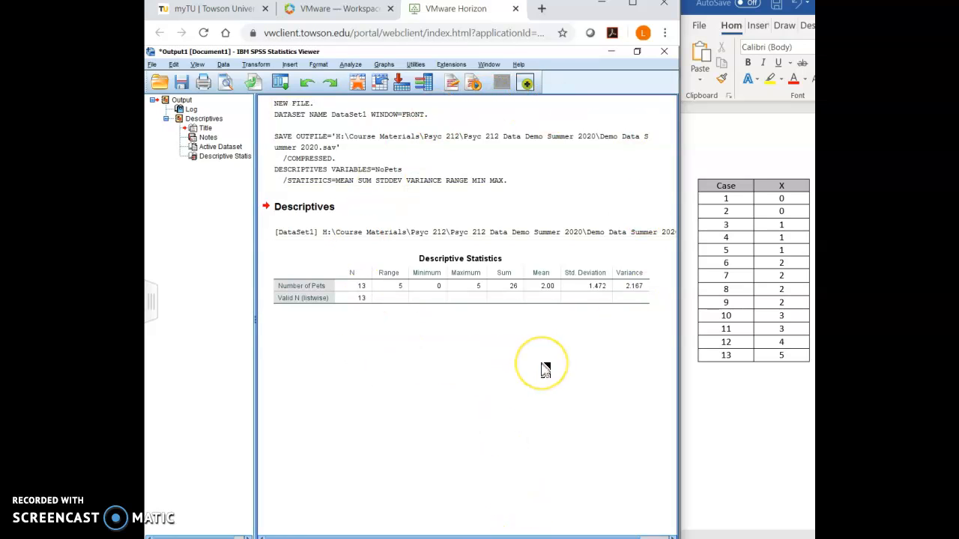
left_click(345, 301)
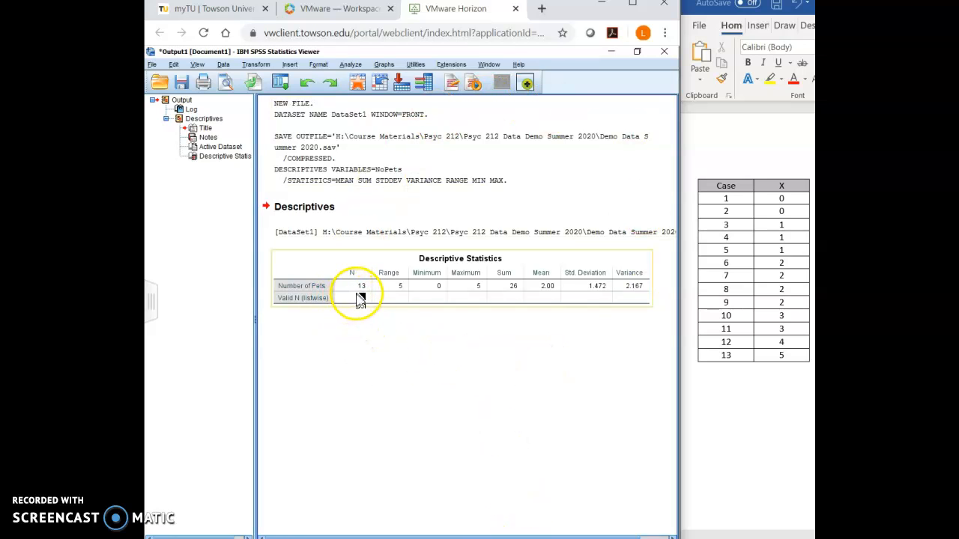
left_click(332, 422)
left_click(379, 320)
left_click(368, 302)
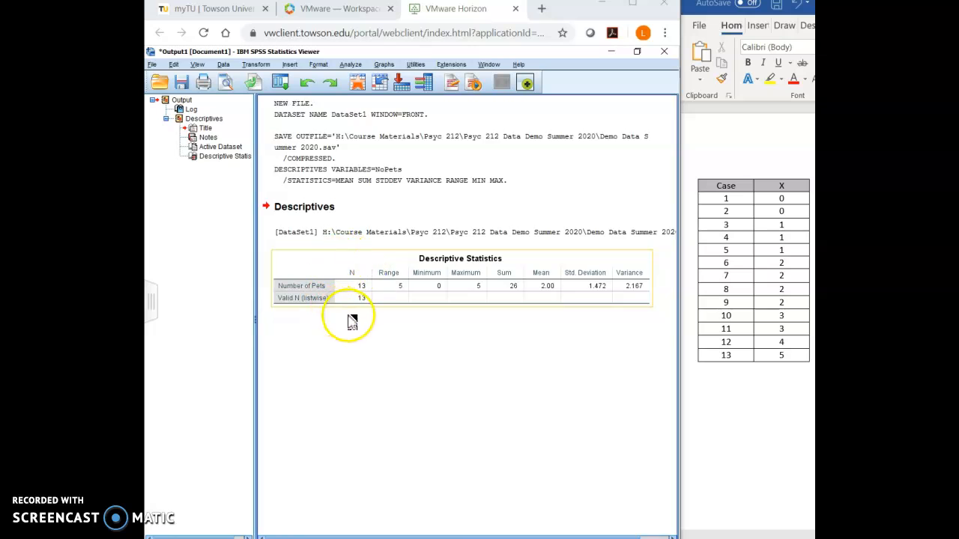
left_click(356, 337)
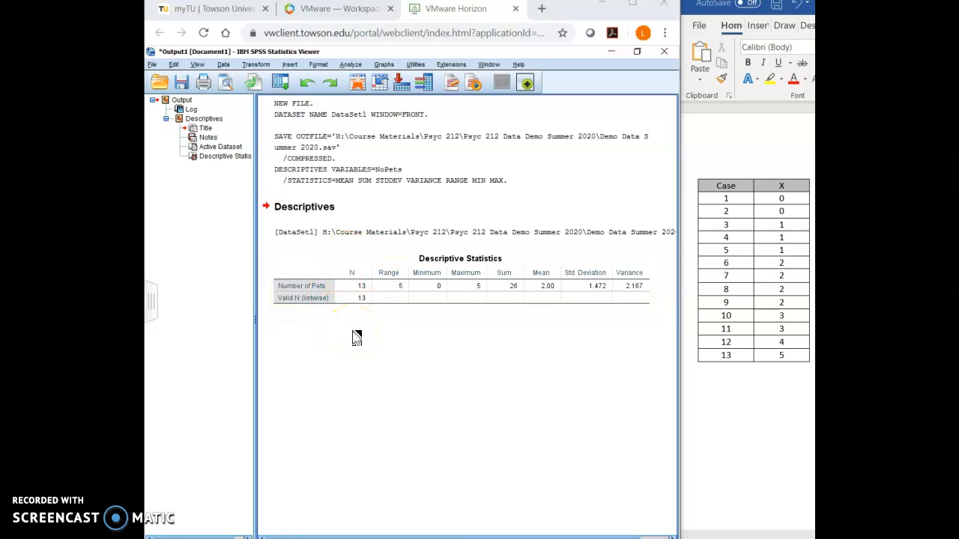
left_click(406, 296)
Step: Open the Windows Calculator and move its window over the SPSS output so the full keypad is visible
left_click(161, 494)
left_click(161, 538)
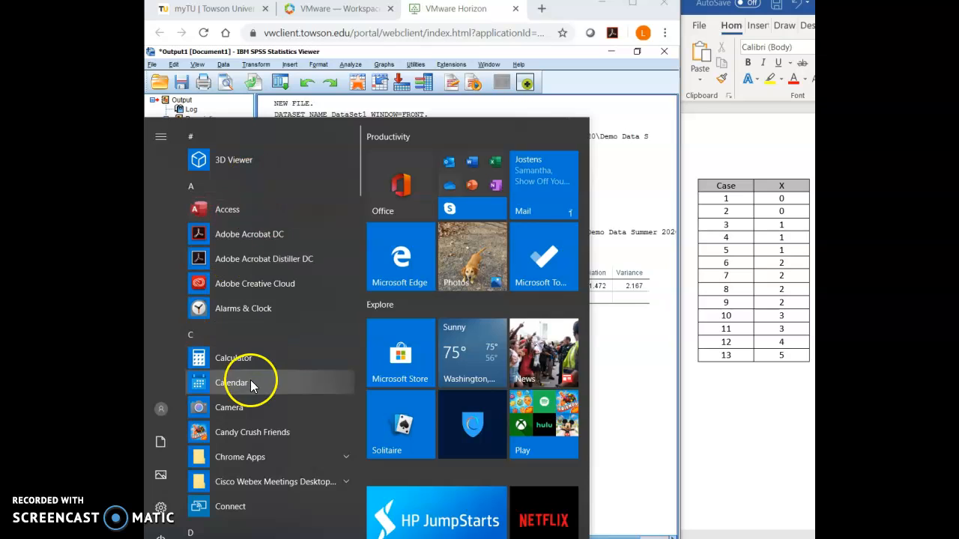
left_click(246, 361)
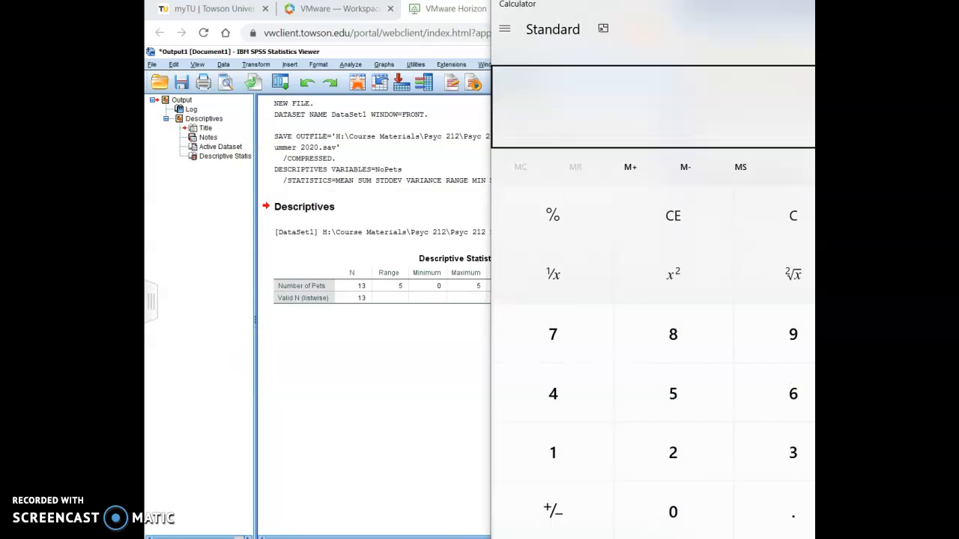
left_click_drag(909, 18, 396, 14)
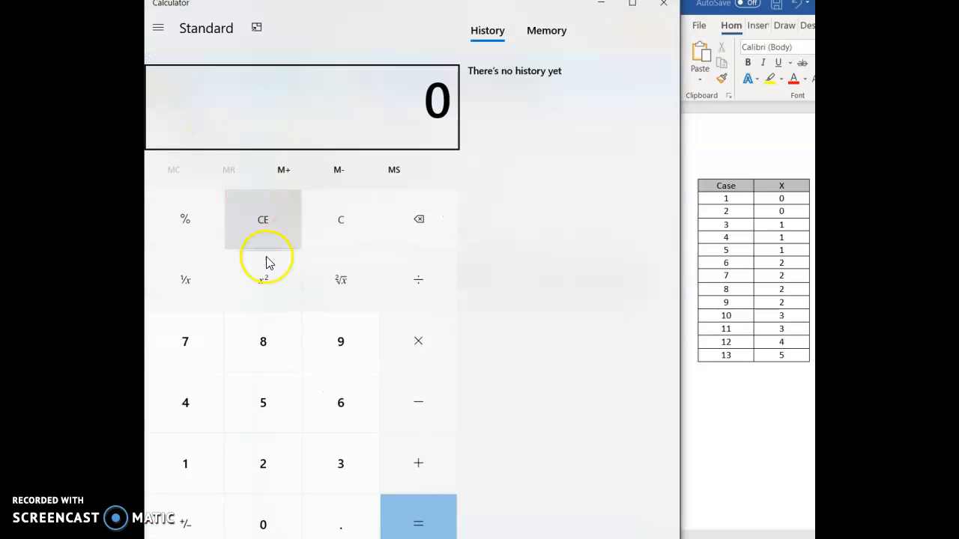
Step: Calculate the square root of the variance 2.167, close Calculator and compare the result with the standard deviation in the Descriptive Statistics table
left_click(278, 461)
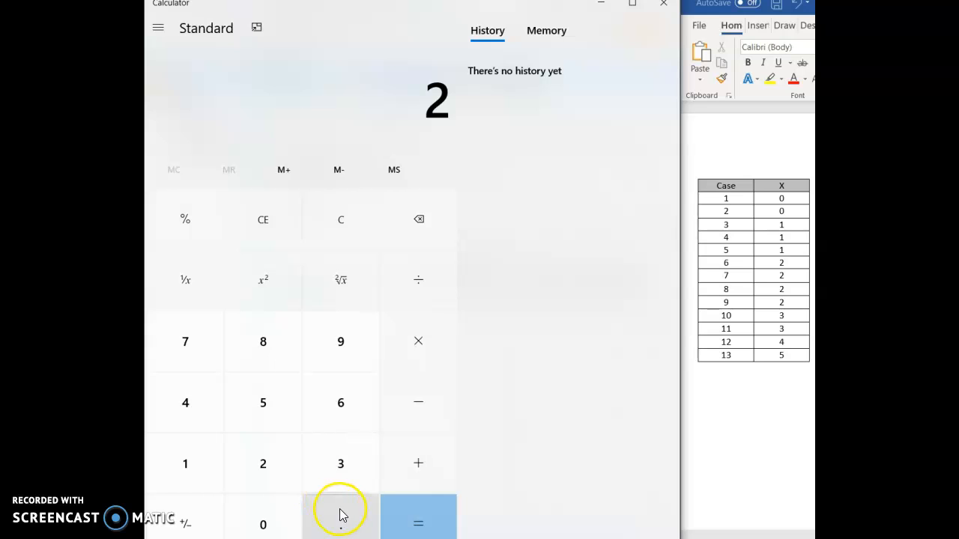
left_click(339, 516)
left_click(207, 476)
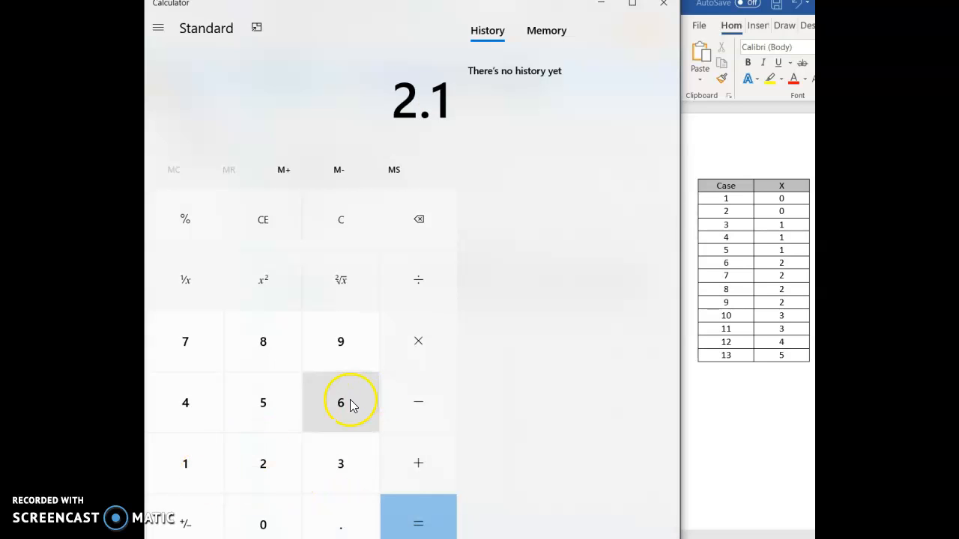
left_click(349, 398)
left_click(183, 329)
left_click(333, 279)
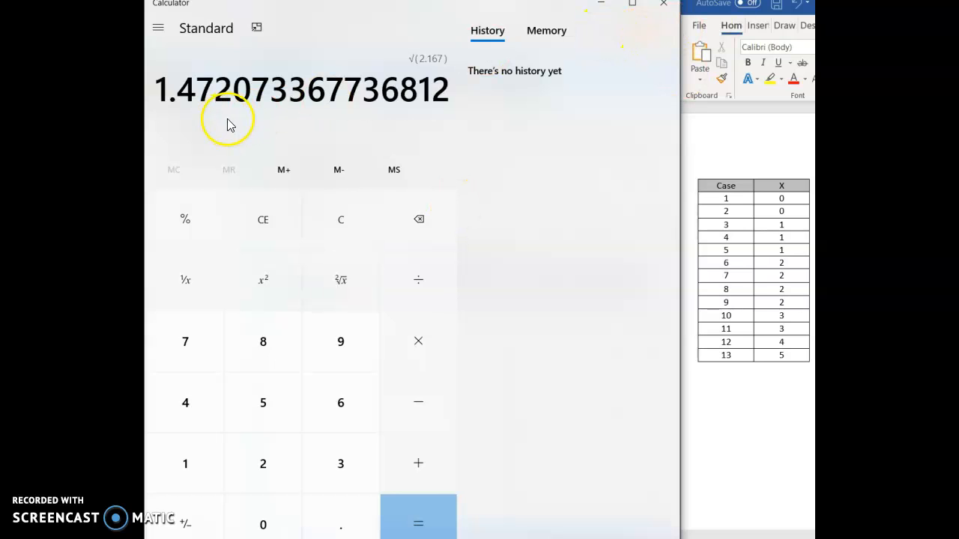
left_click(663, 4)
left_click(635, 270)
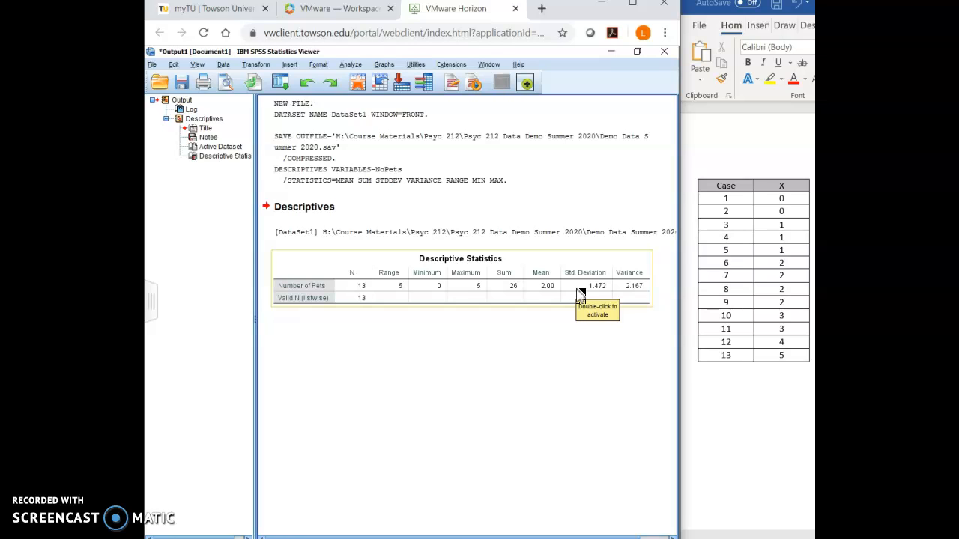
Step: Set up a Frequencies analysis with Number of Pets [NoPets] as the analysed variable
left_click(357, 66)
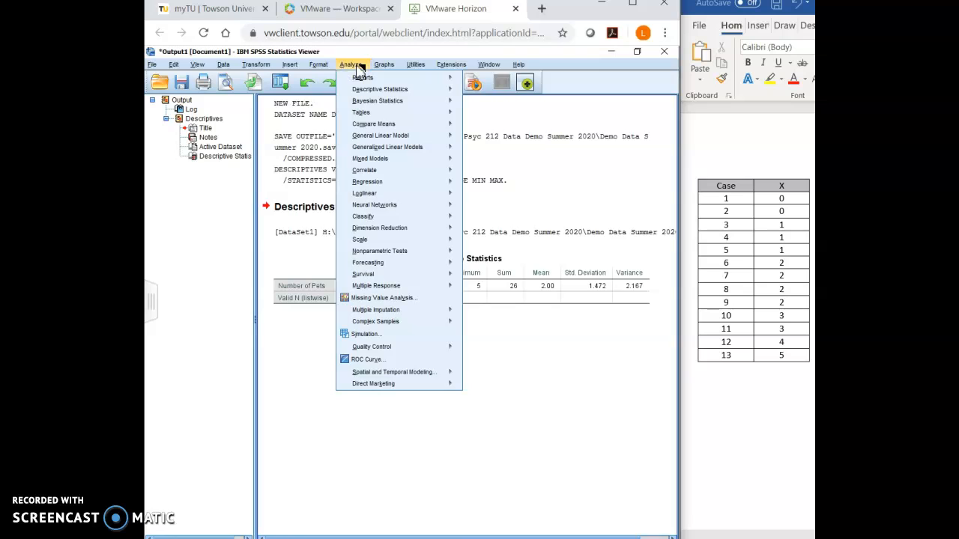
left_click(390, 89)
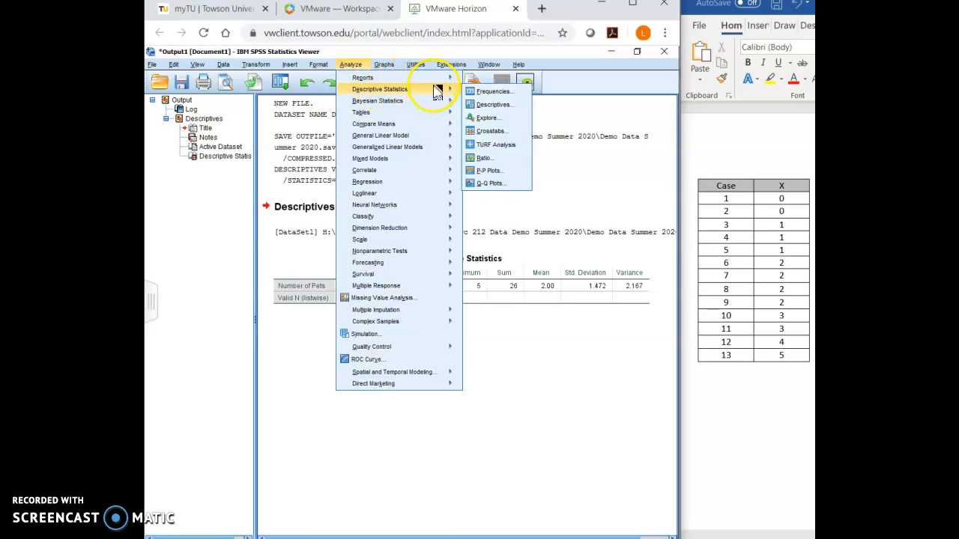
left_click(496, 92)
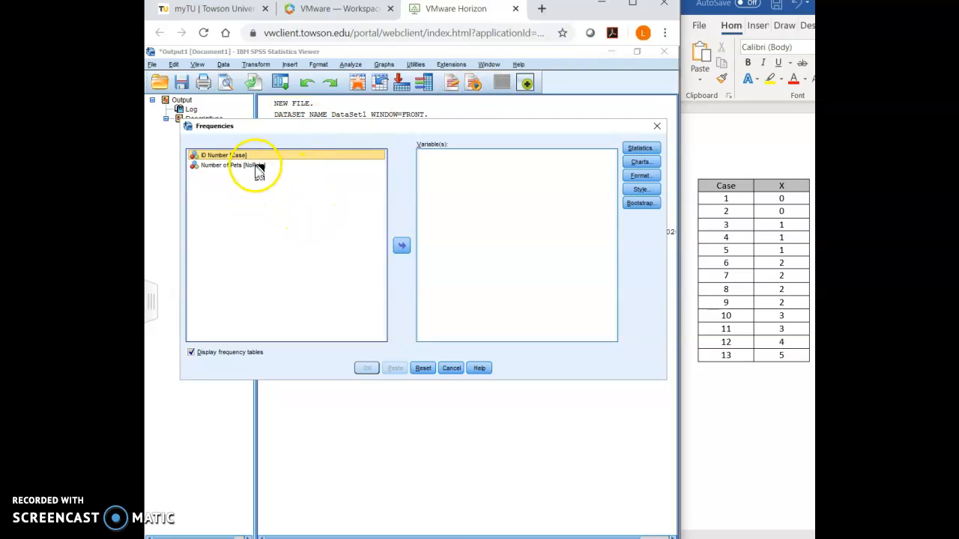
left_click(255, 166)
left_click_drag(258, 172, 435, 250)
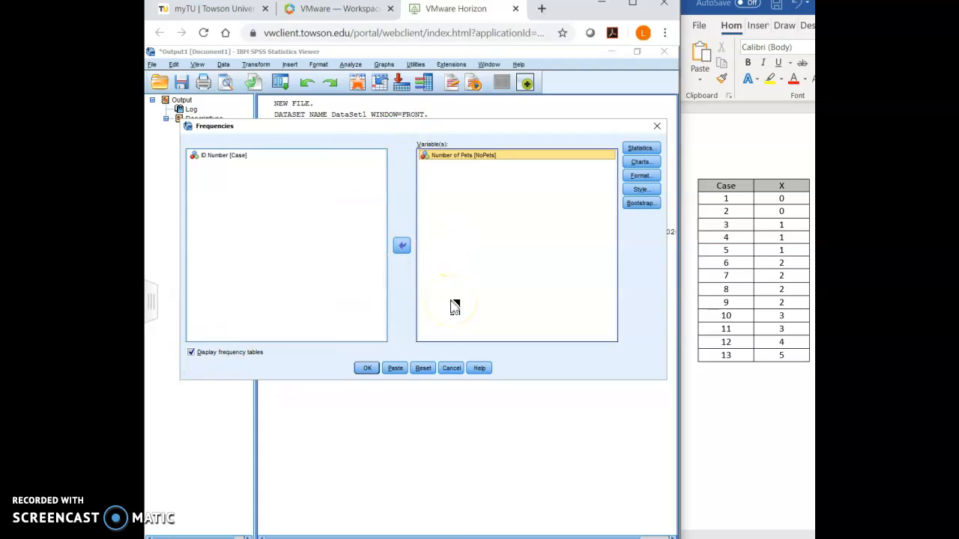
Step: Include Mean, Median, Mode, Std. deviation, Variance, Range and Quartiles in the Frequencies statistics
left_click(640, 150)
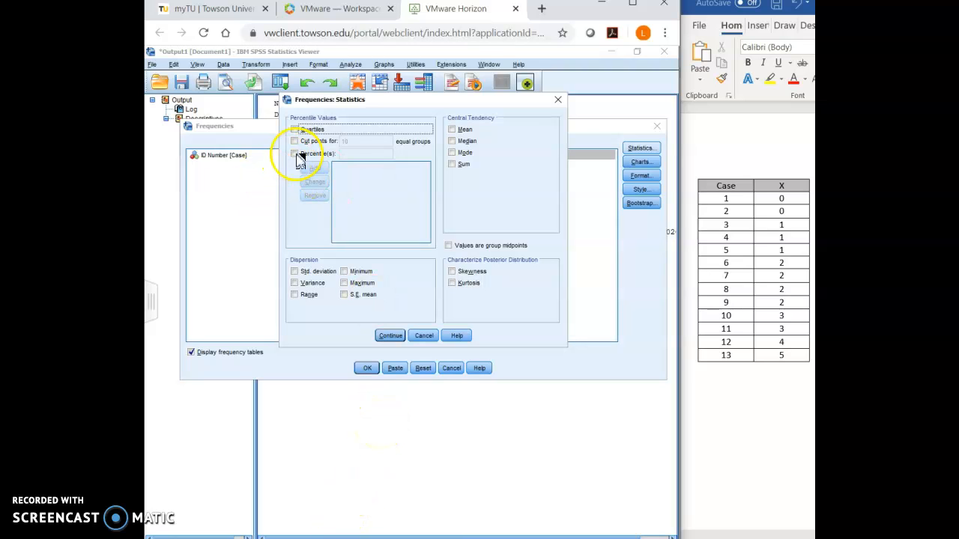
left_click(453, 130)
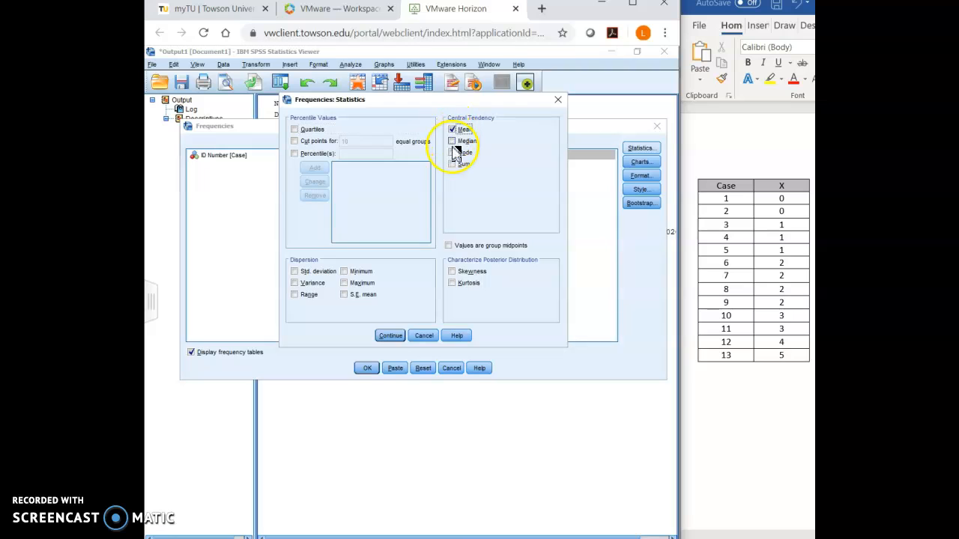
left_click(452, 152)
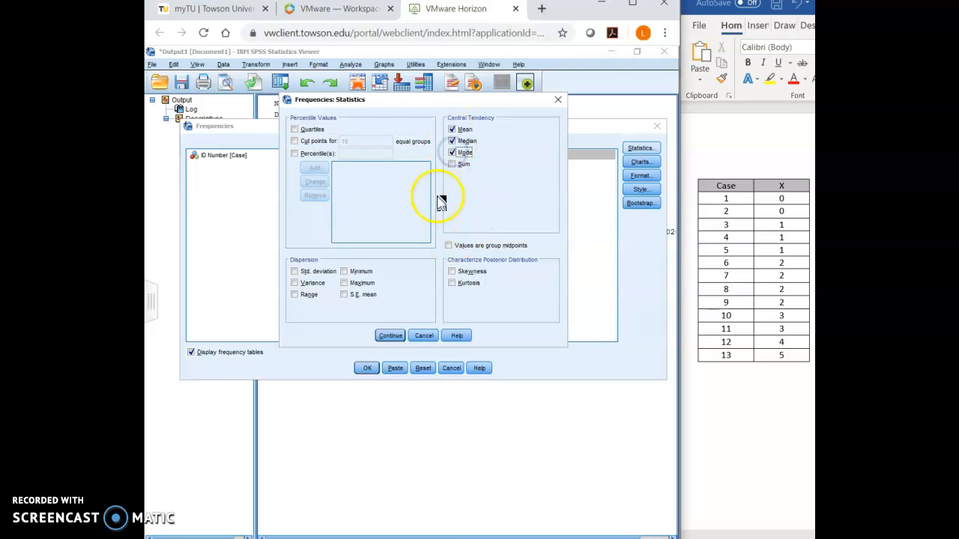
left_click(295, 272)
left_click(295, 284)
left_click(295, 296)
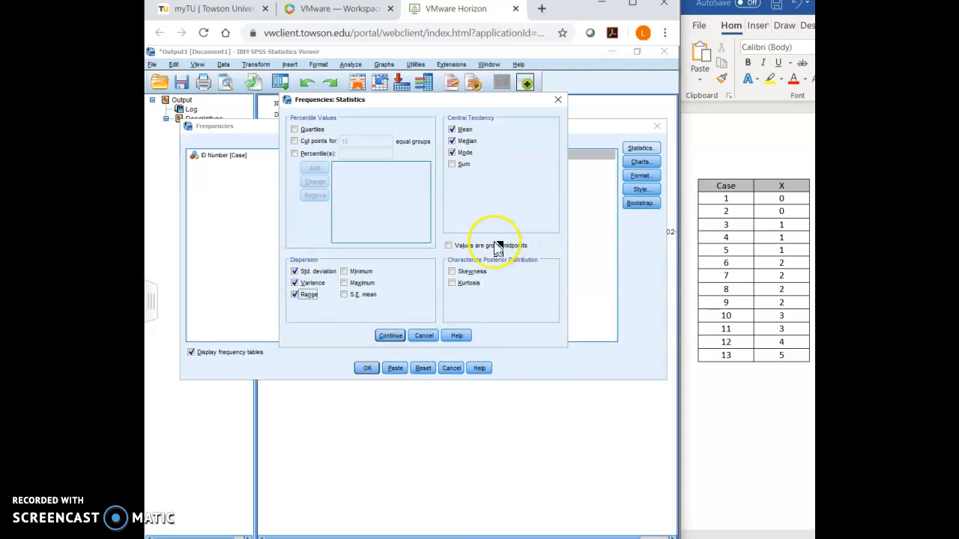
left_click(295, 130)
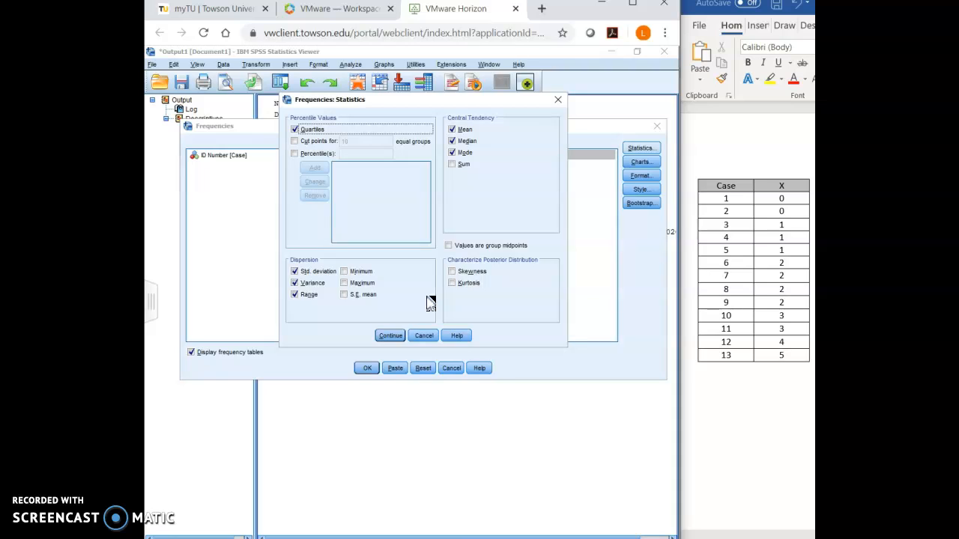
left_click(389, 337)
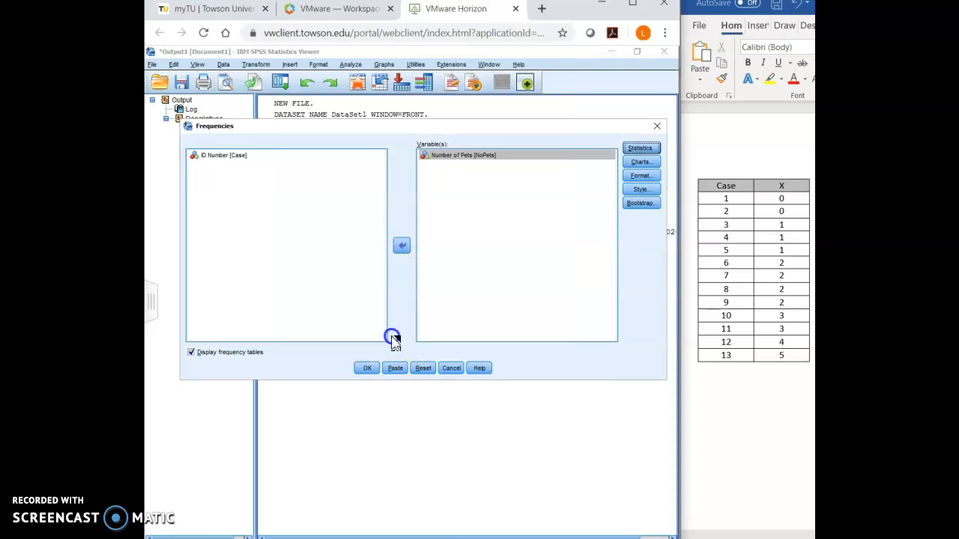
Step: Add a histogram with a normal curve to the Frequencies analysis
left_click(641, 162)
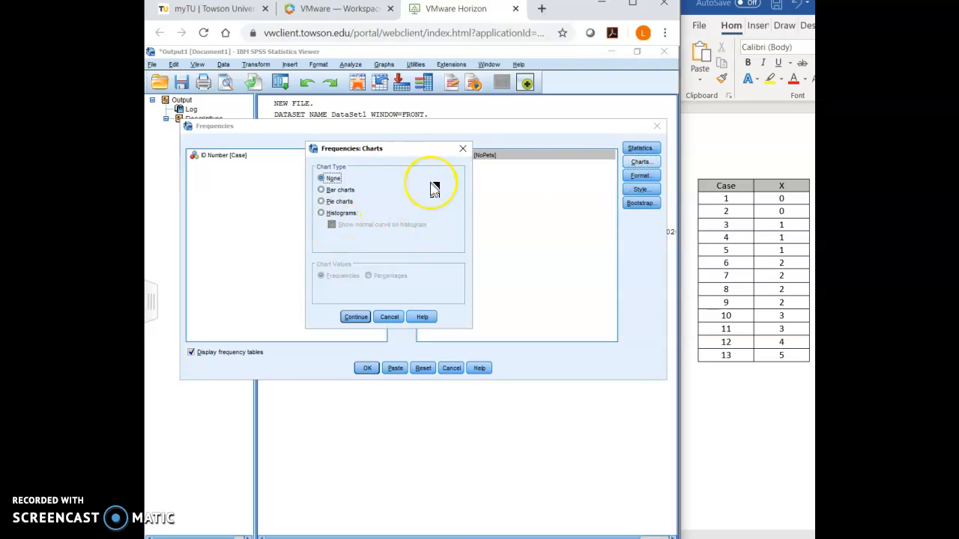
left_click(322, 214)
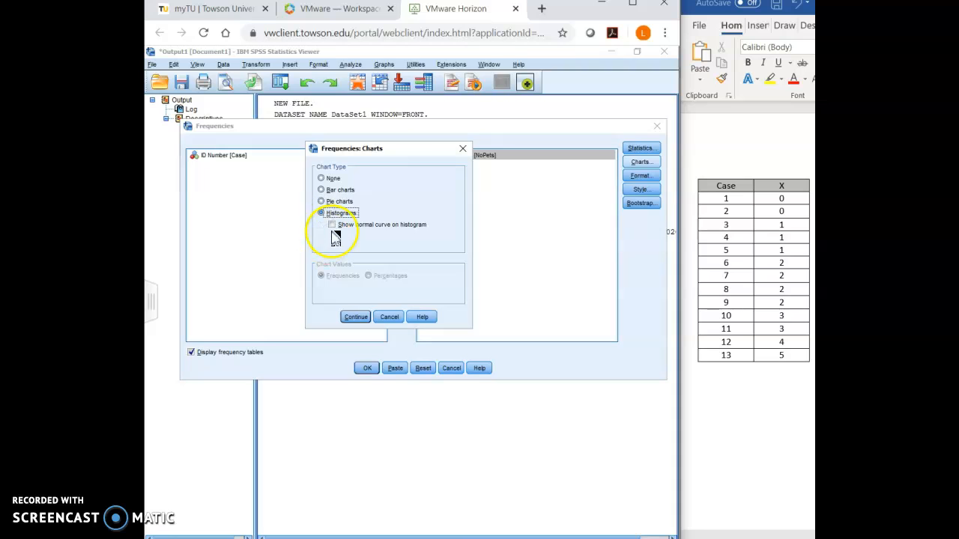
left_click(333, 226)
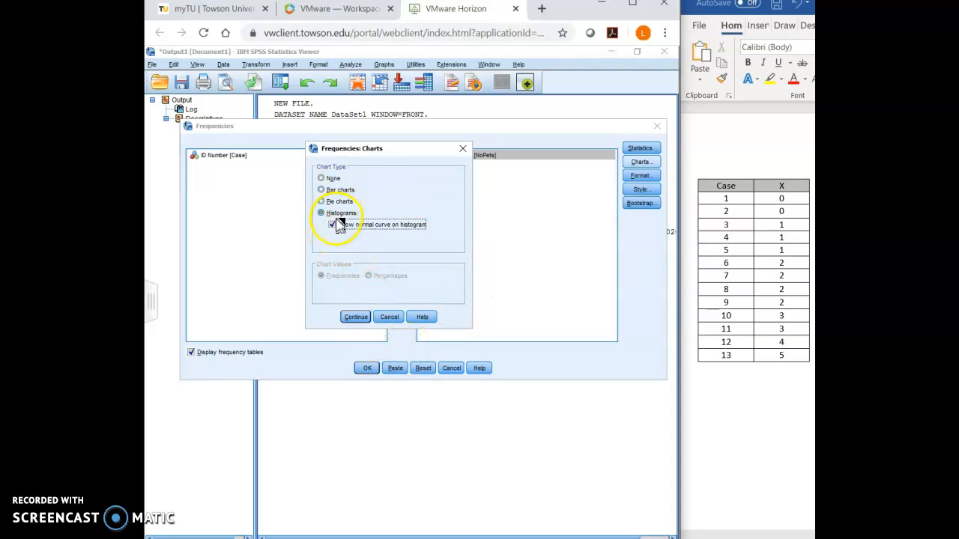
left_click(355, 317)
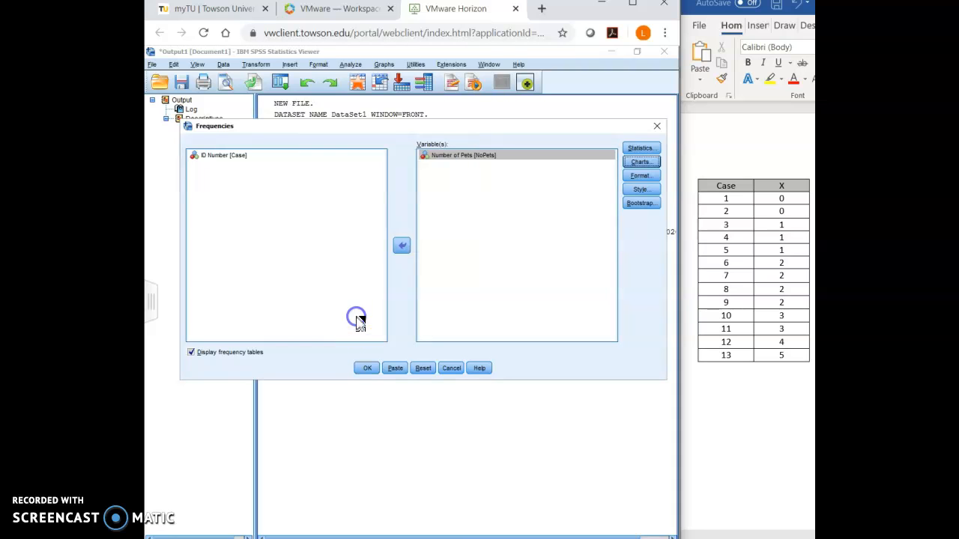
Step: View the Frequencies format settings without changing them and run the analysis
left_click(652, 178)
left_click(424, 293)
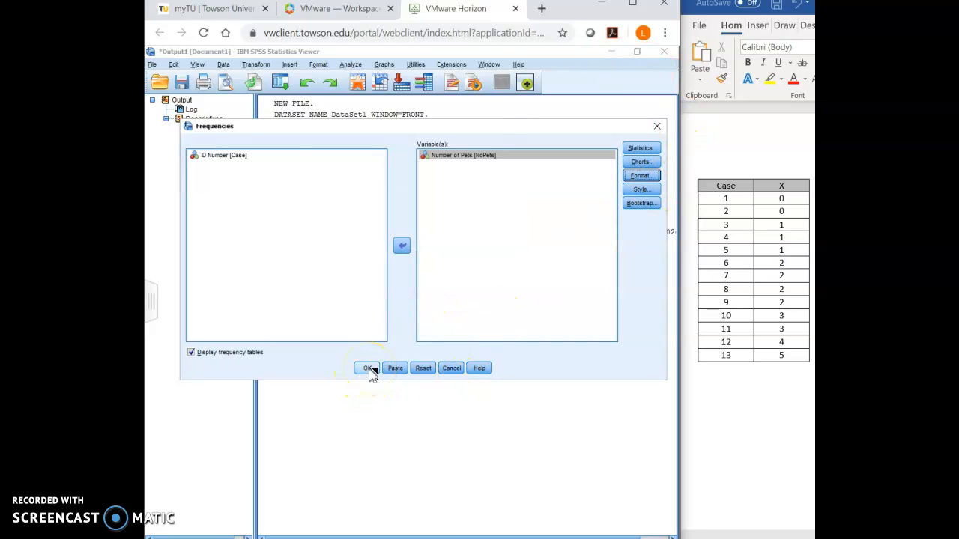
left_click(367, 369)
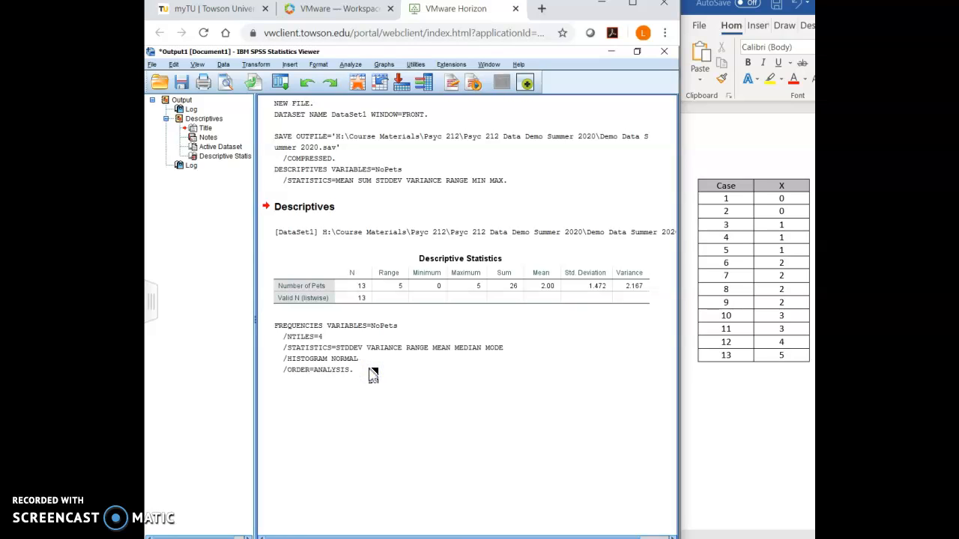
Step: Examine the Frequencies output for Number of Pets, from its command syntax to the Statistics table
left_click(621, 259)
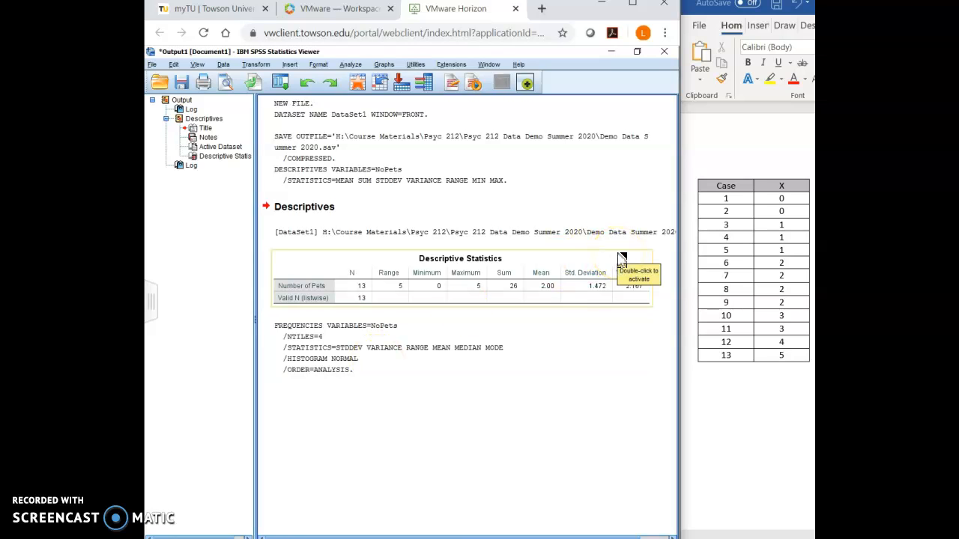
left_click(615, 374)
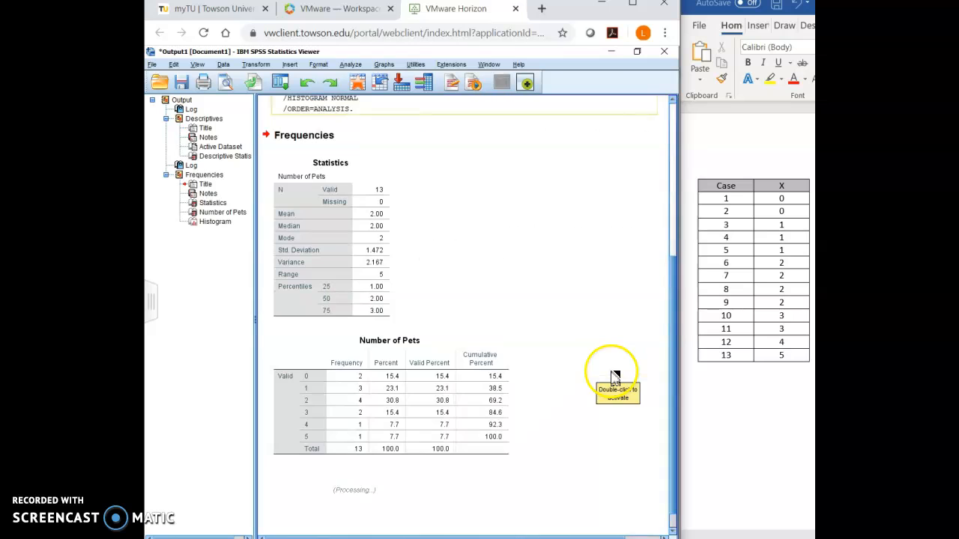
mouse_move(675, 249)
left_mouse_down()
mouse_move(673, 208)
mouse_move(674, 239)
left_mouse_up()
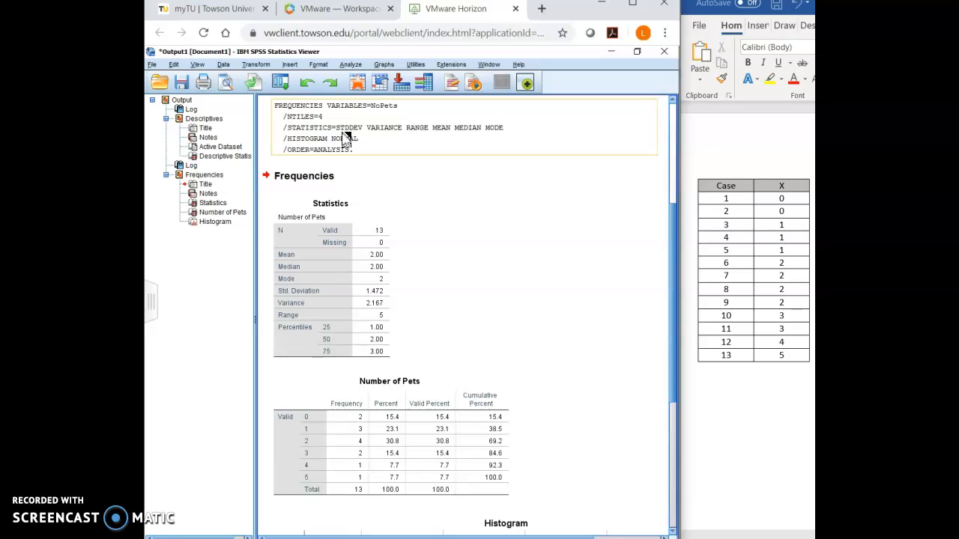
left_click(413, 267)
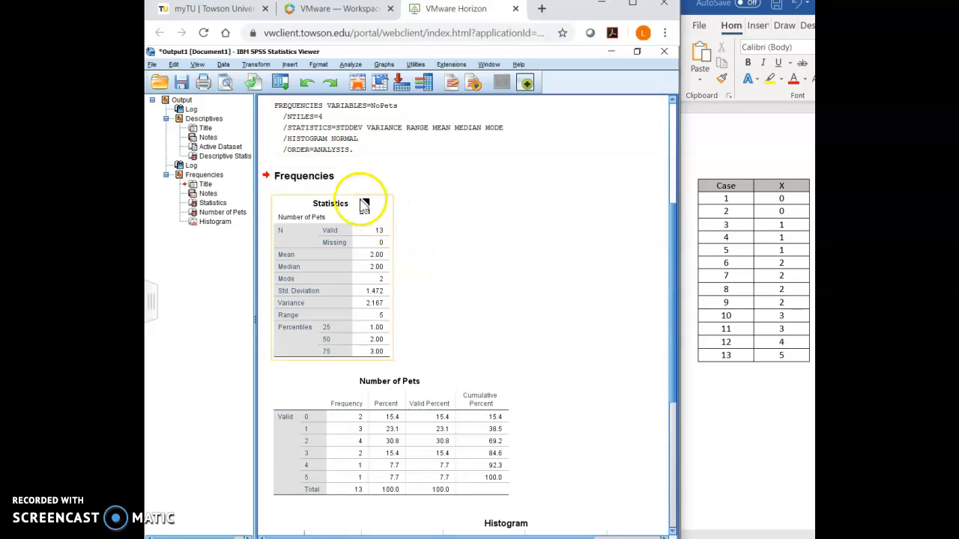